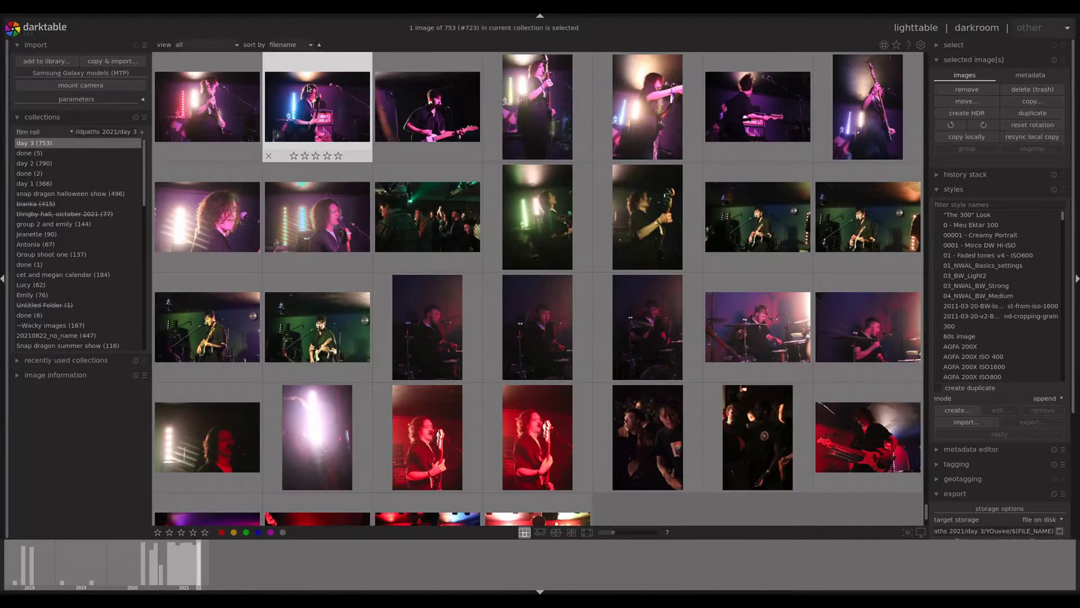
# - Open the guitarist photo, check clipped highlights with the over-exposure indicator, then zoom to 100%
pyautogui.doubleClick(371, 121)
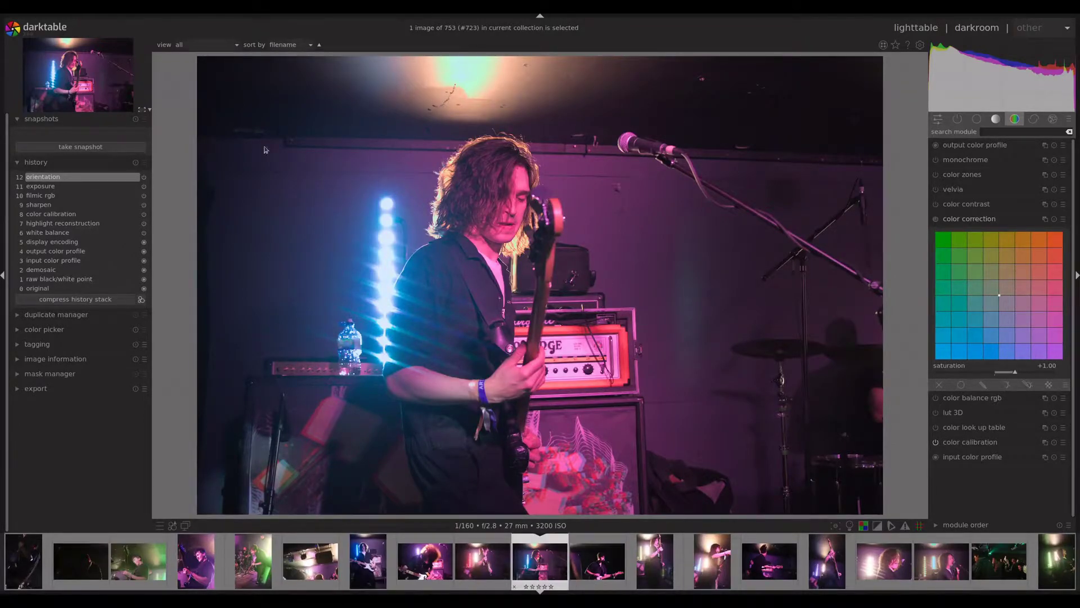
pyautogui.click(878, 525)
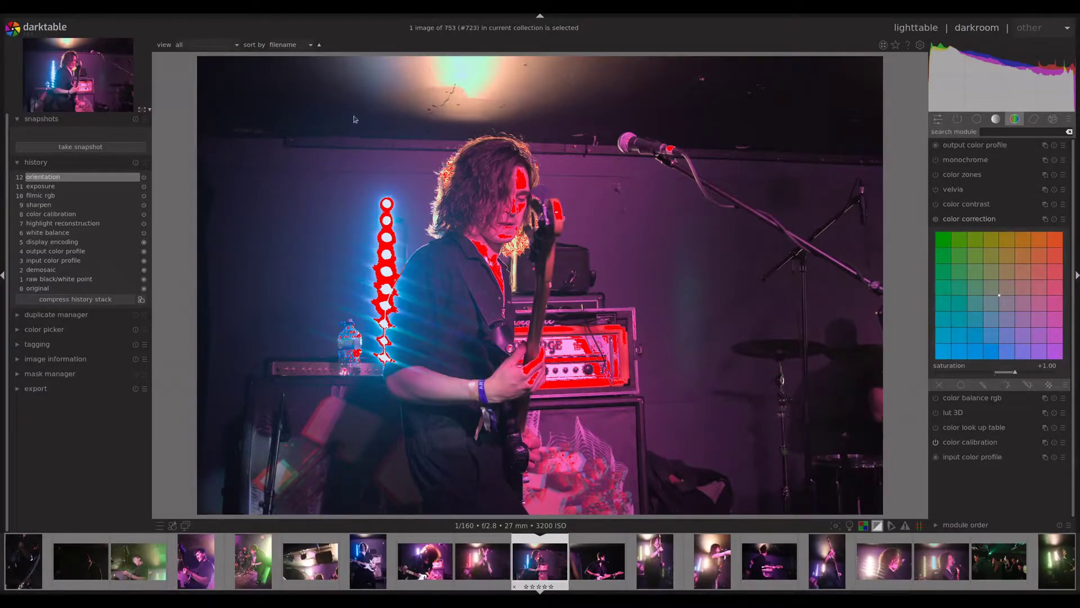
pyautogui.click(878, 526)
pyautogui.click(1012, 220)
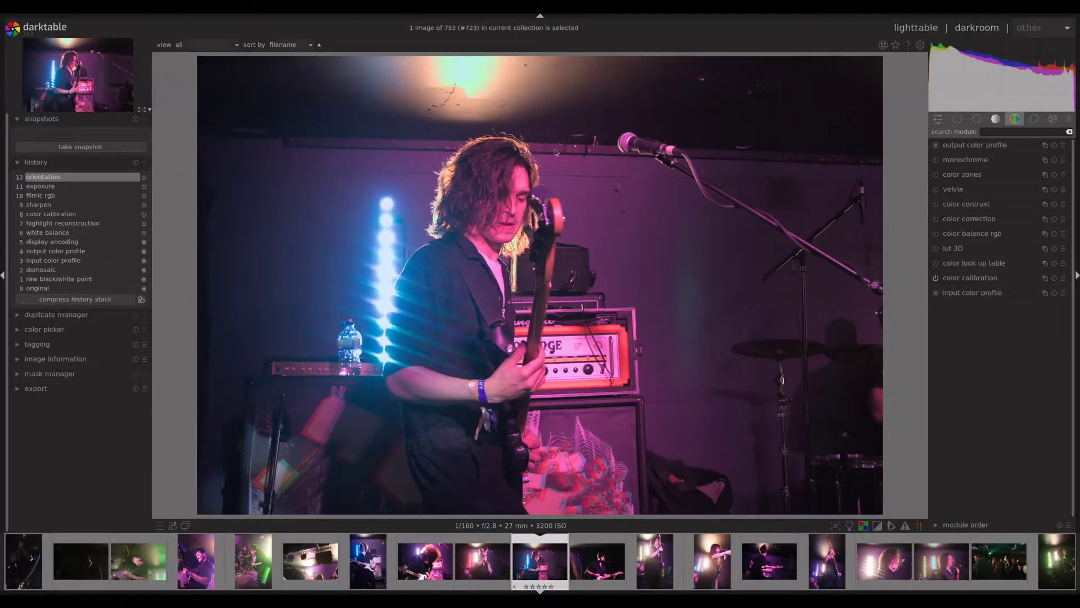
pyautogui.scroll(5, 631, 279)
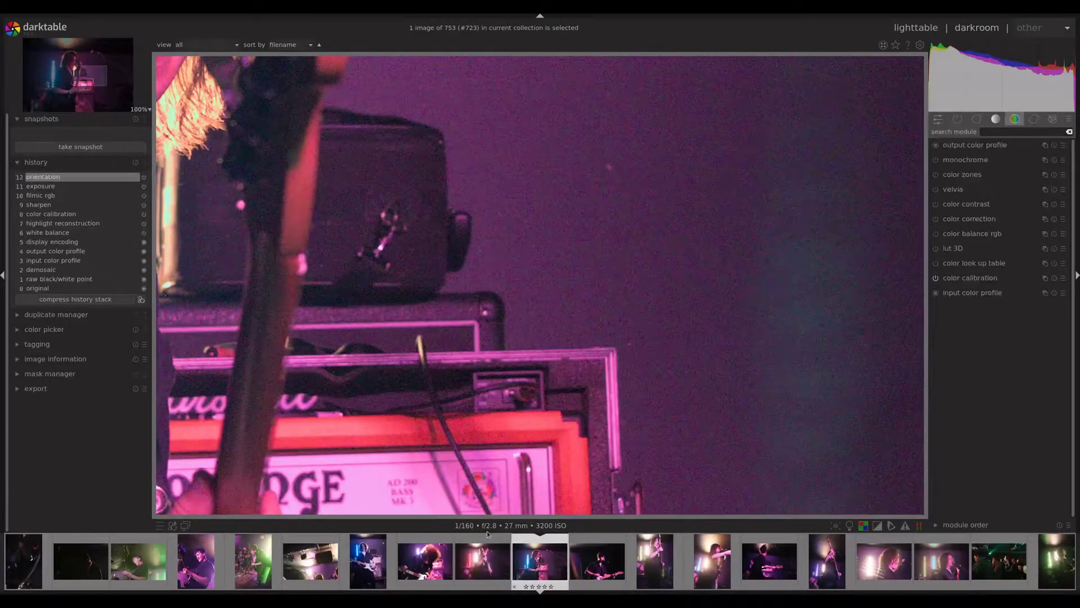
# - Show the image information panel with ISO 3200, f/2.8 and 1/160 details, hiding the history
pyautogui.click(75, 360)
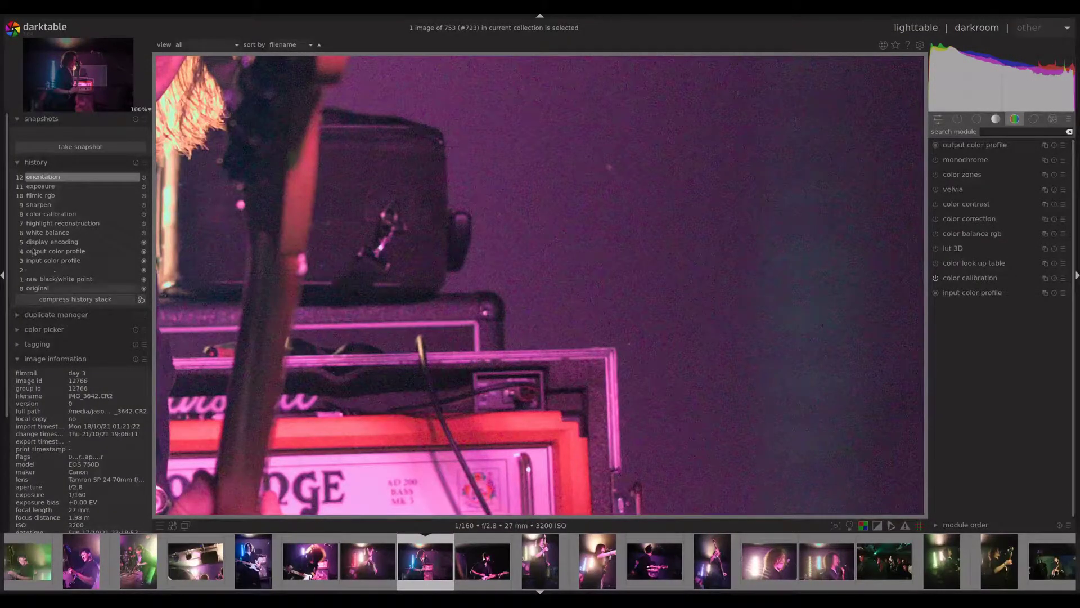
pyautogui.click(19, 162)
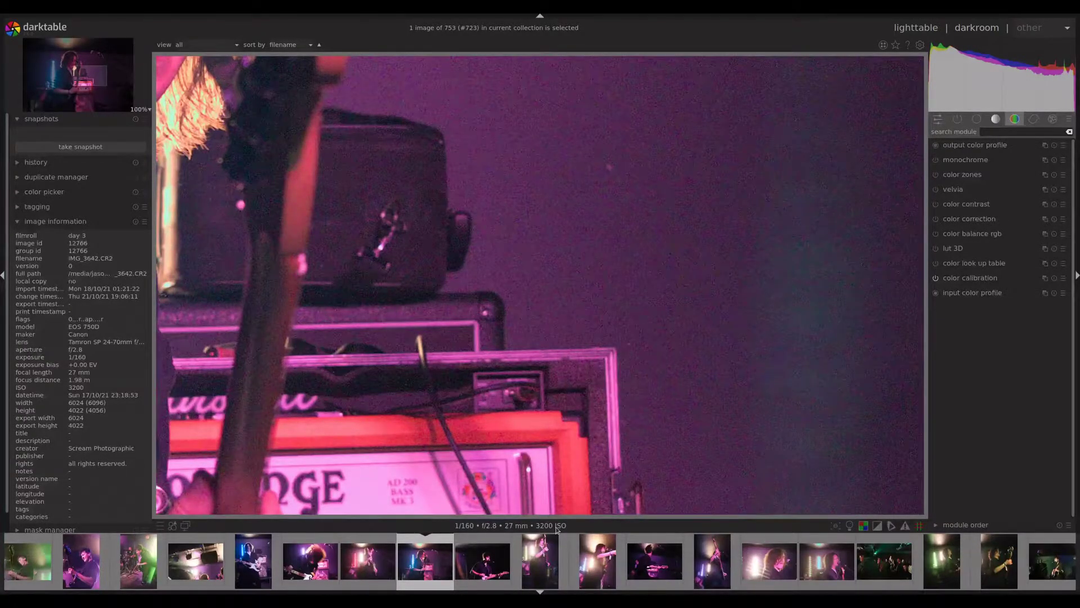
# - Fit the photo, then zoom to 78% on the face and pan toward the microphone
pyautogui.middleClick(292, 340)
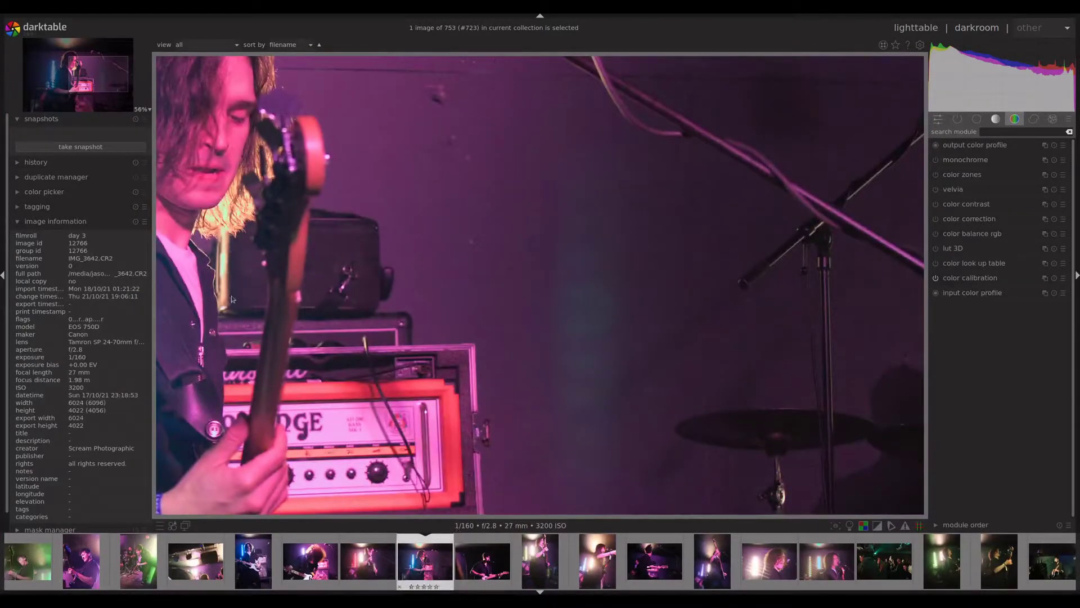
pyautogui.middleClick(456, 171)
pyautogui.scroll(4, 455, 173)
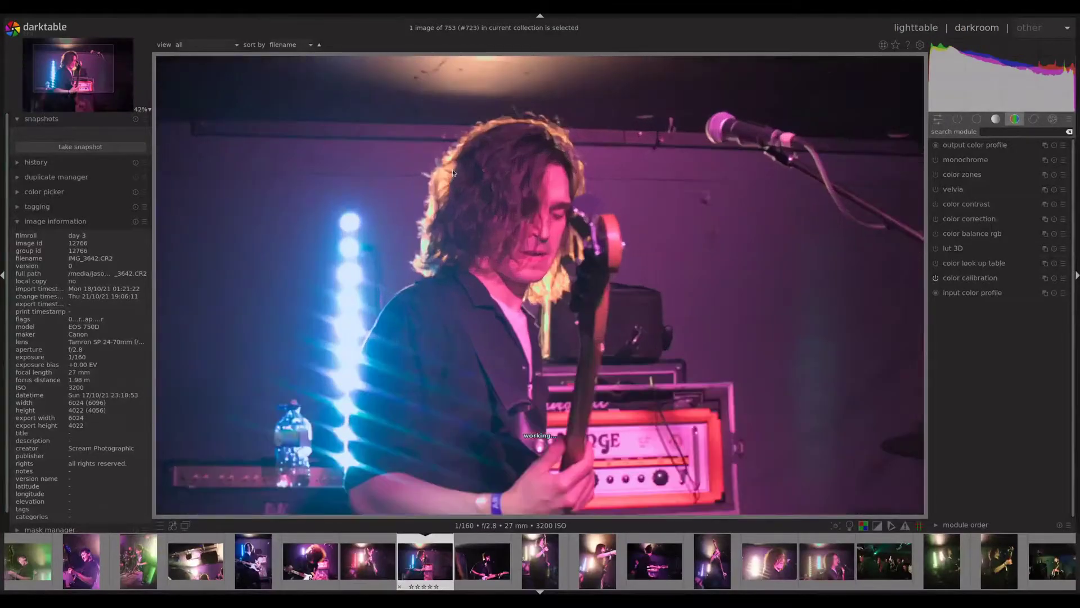
pyautogui.scroll(2, 449, 180)
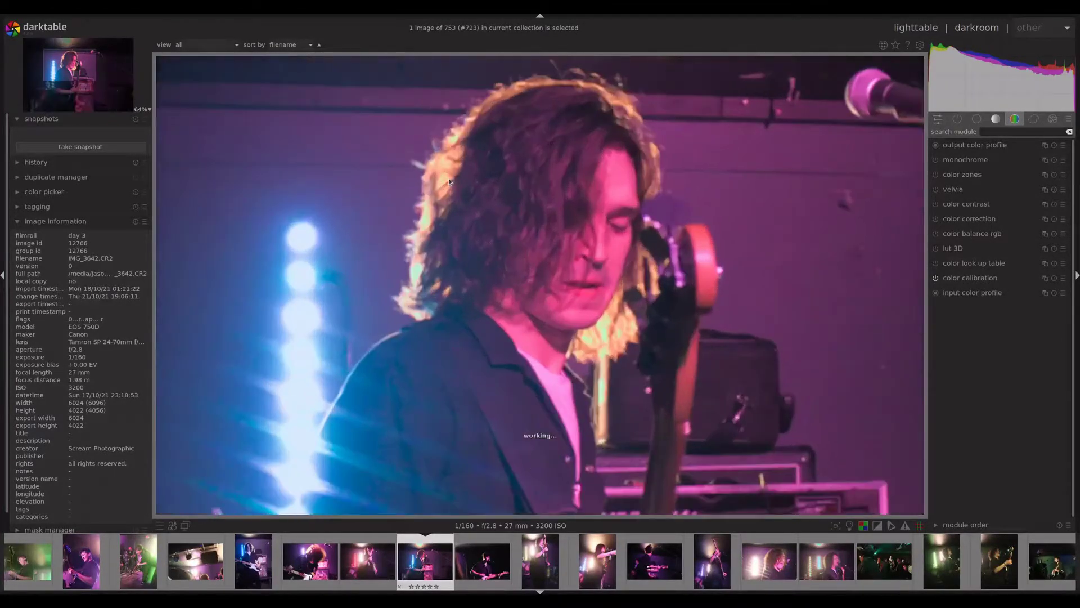
pyautogui.moveTo(766, 233); pyautogui.dragTo(638, 252)
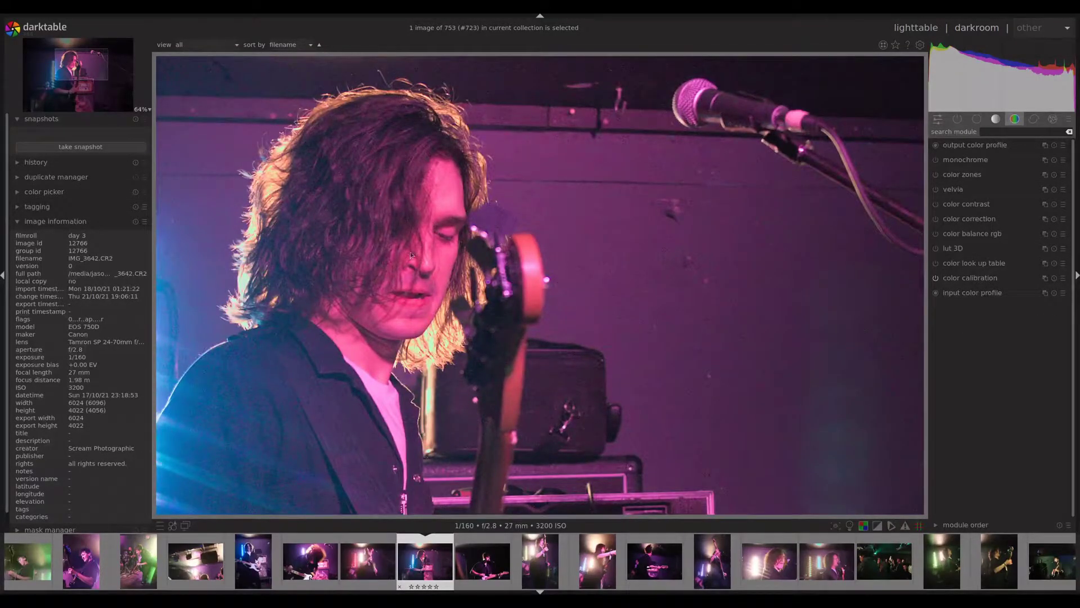
# - Zoom in and out around the face and hair, nudging the view right and up
pyautogui.scroll(-2, 441, 256)
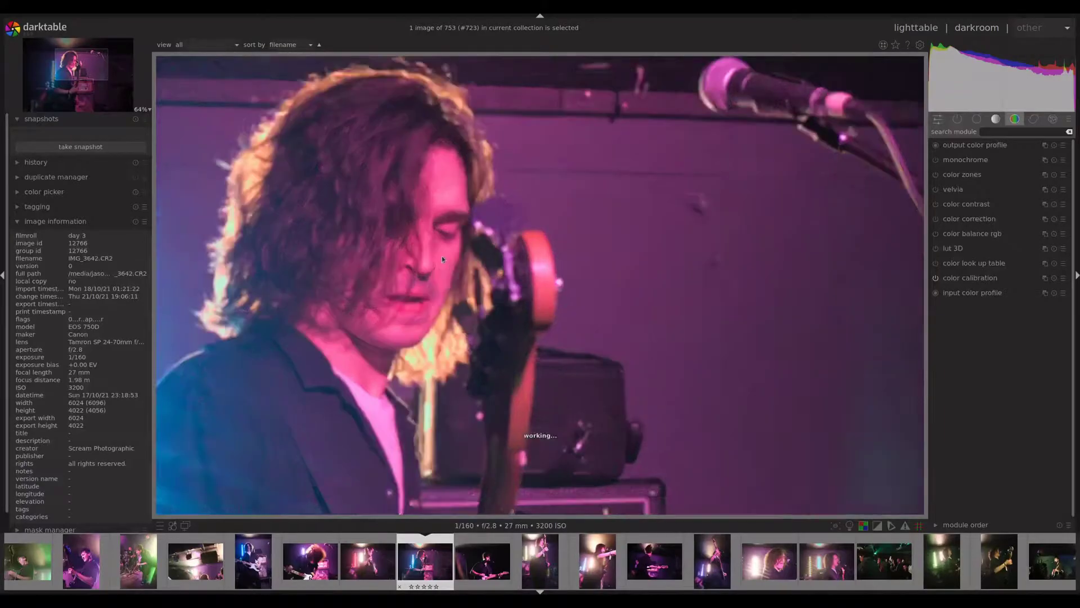
pyautogui.scroll(3, 441, 258)
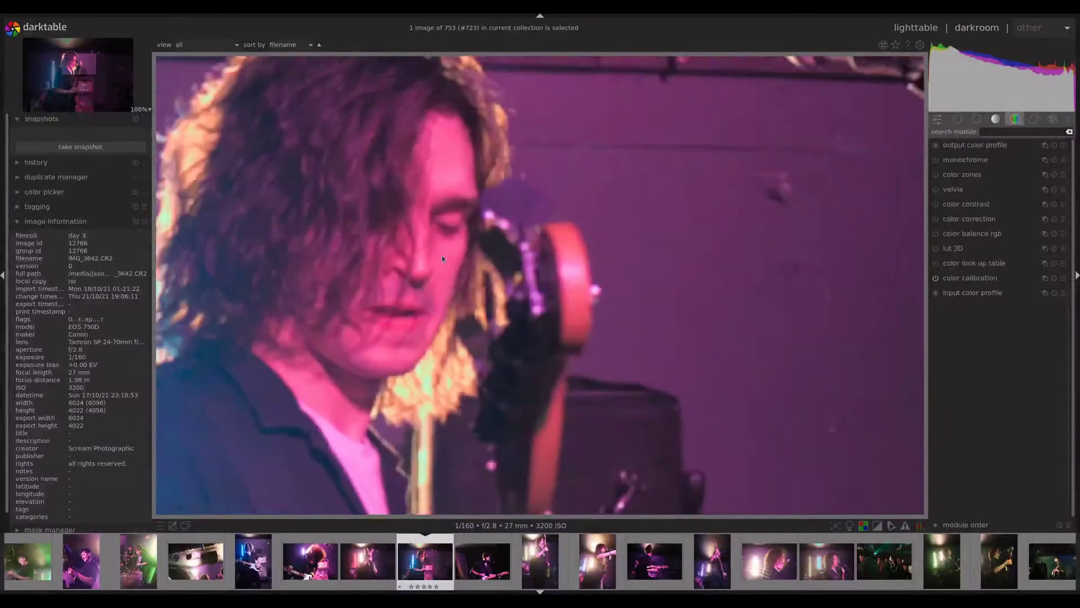
pyautogui.scroll(-3, 441, 258)
pyautogui.scroll(2, 639, 315)
pyautogui.scroll(2, 639, 315)
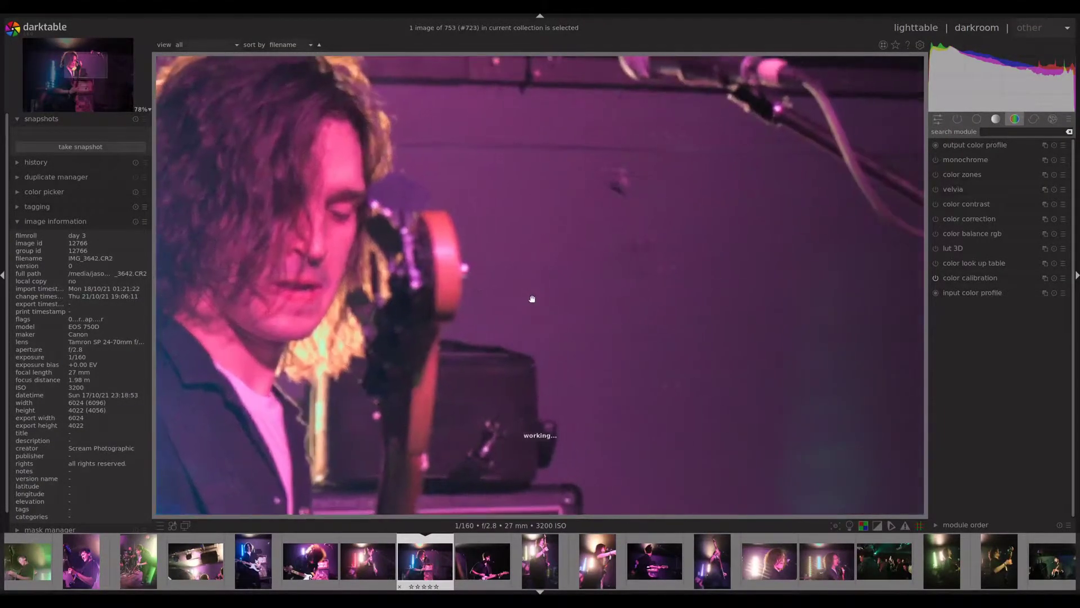
pyautogui.scroll(-1, 545, 296)
pyautogui.scroll(2, 697, 309)
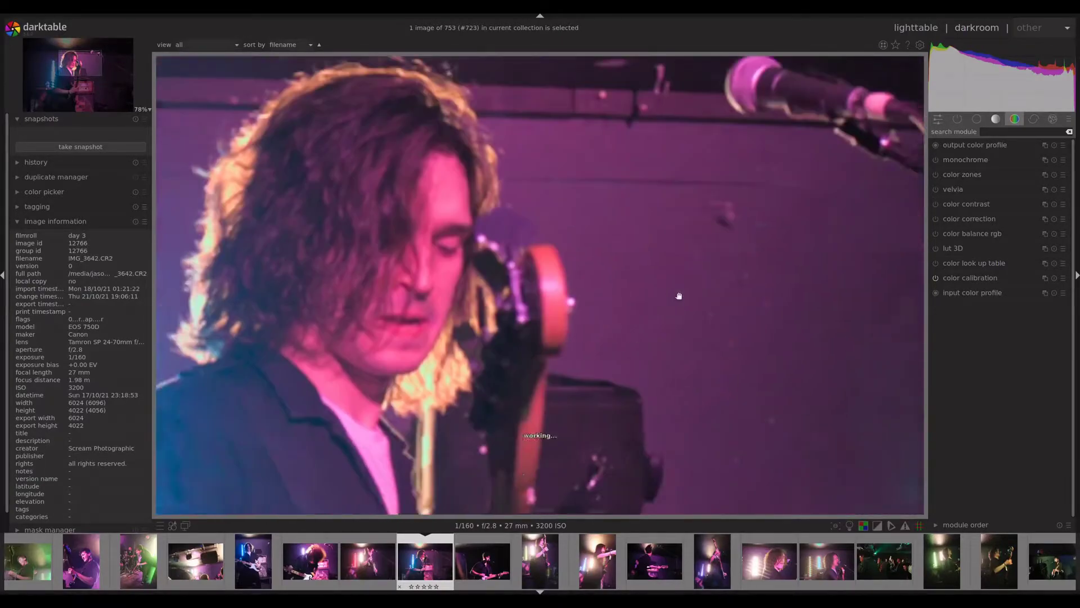
pyautogui.scroll(-2, 617, 345)
pyautogui.moveTo(664, 359); pyautogui.dragTo(687, 346)
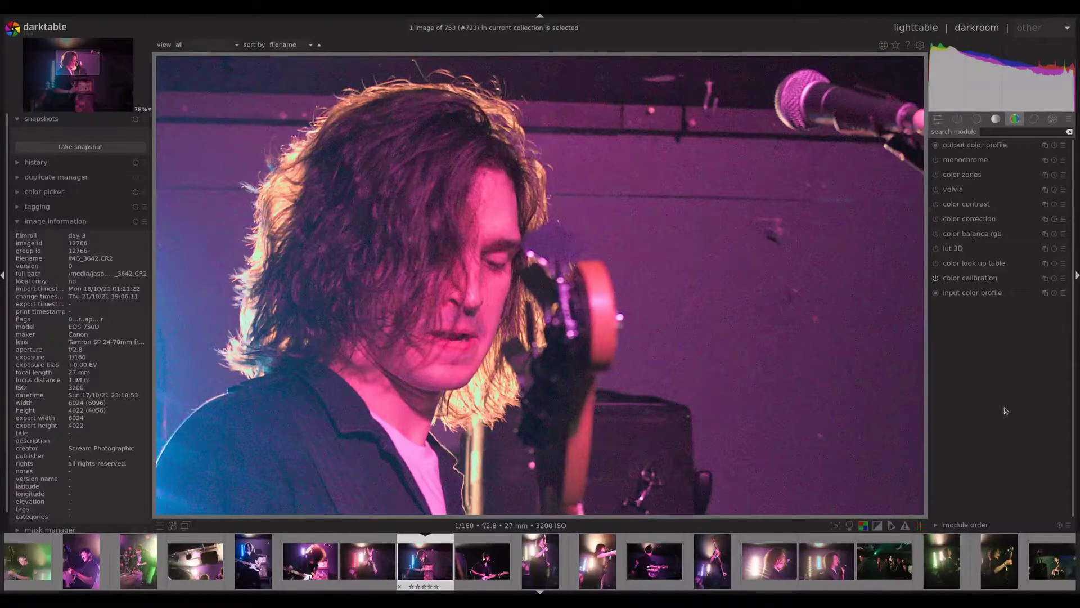
# - Enable color contrast with green-magenta 0.69 and blue-yellow 1.13, then fit the photo to view
pyautogui.click(947, 205)
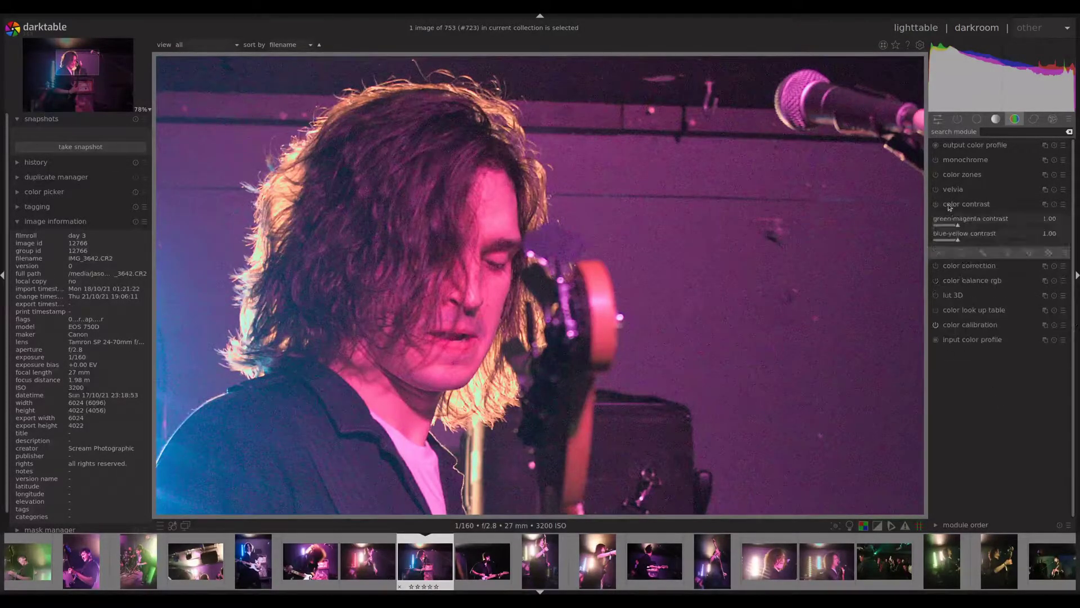
pyautogui.click(936, 206)
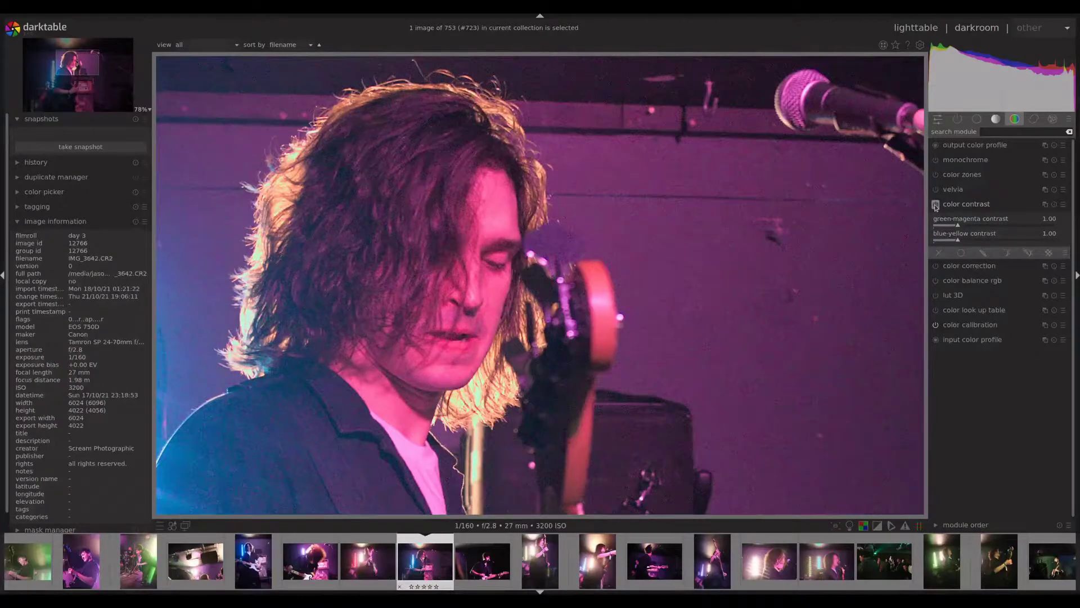
pyautogui.click(958, 226)
pyautogui.moveTo(958, 226); pyautogui.dragTo(950, 228)
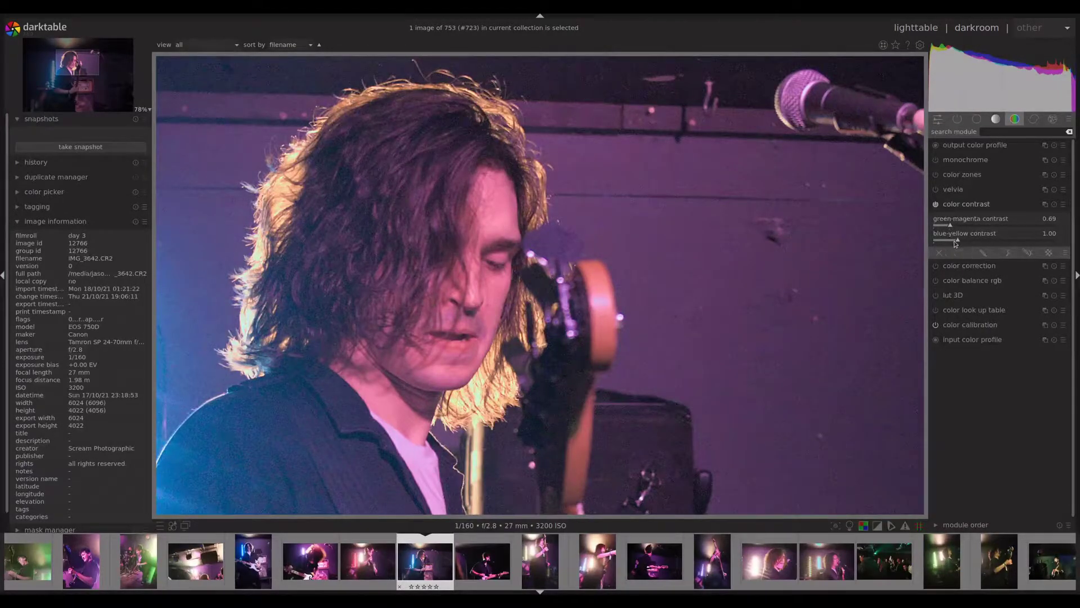
pyautogui.moveTo(957, 243); pyautogui.dragTo(962, 246)
pyautogui.middleClick(403, 263)
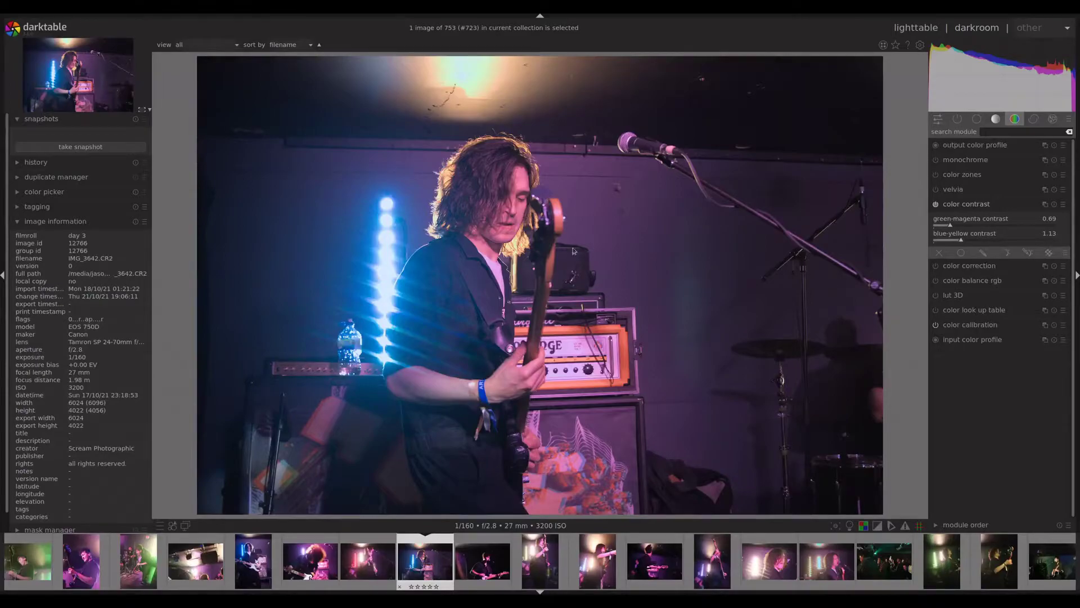
# - Zoom back to 78% near the headstock and show the correction module group
pyautogui.middleClick(617, 236)
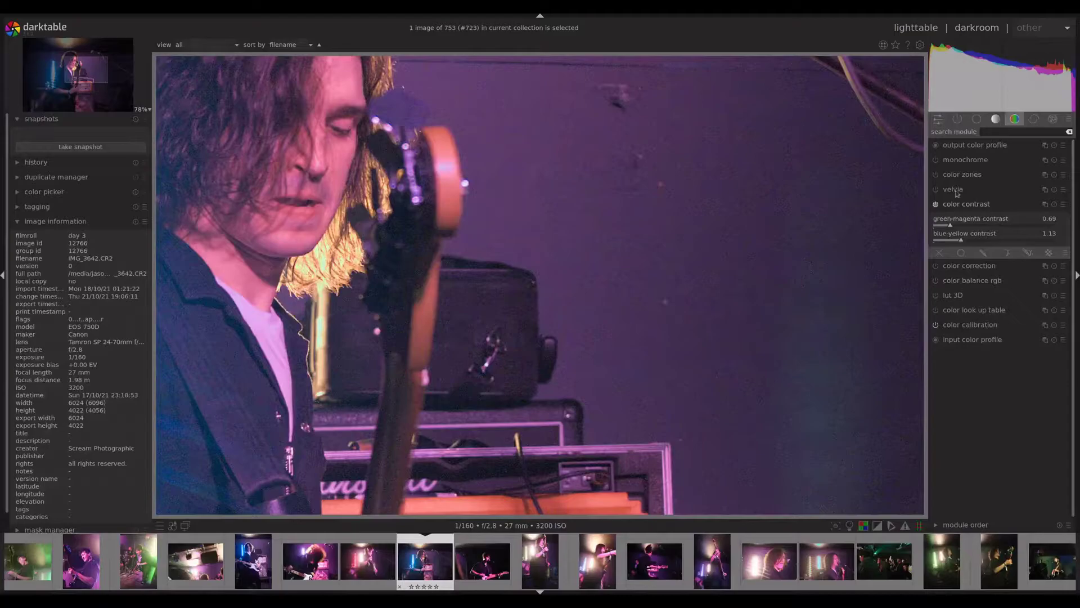
pyautogui.click(1033, 119)
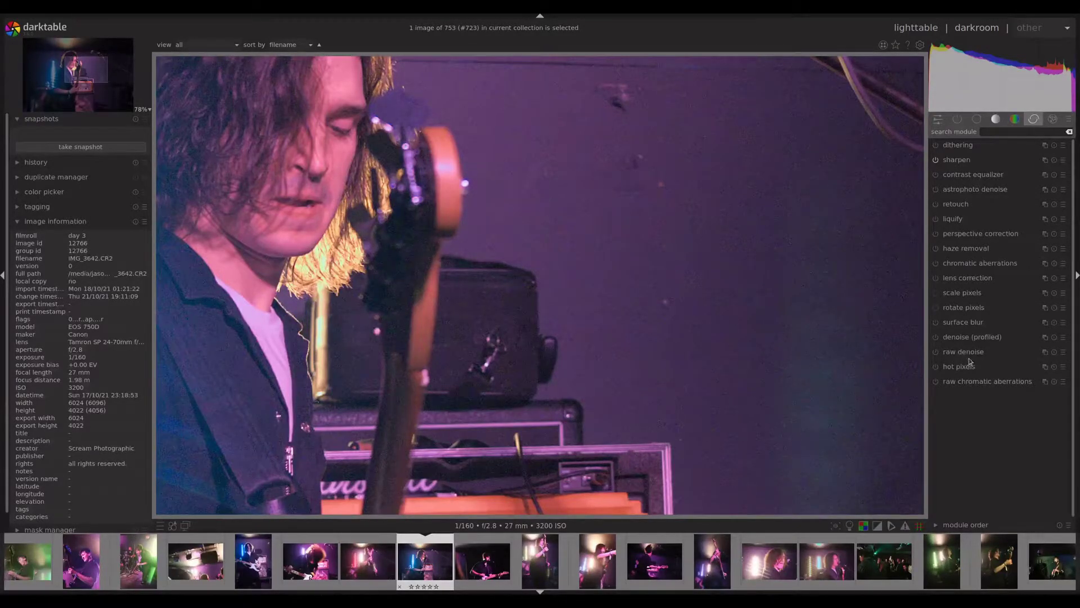
# - Briefly inspect raw denoise, then enable surface blur and view the full photo
pyautogui.click(974, 355)
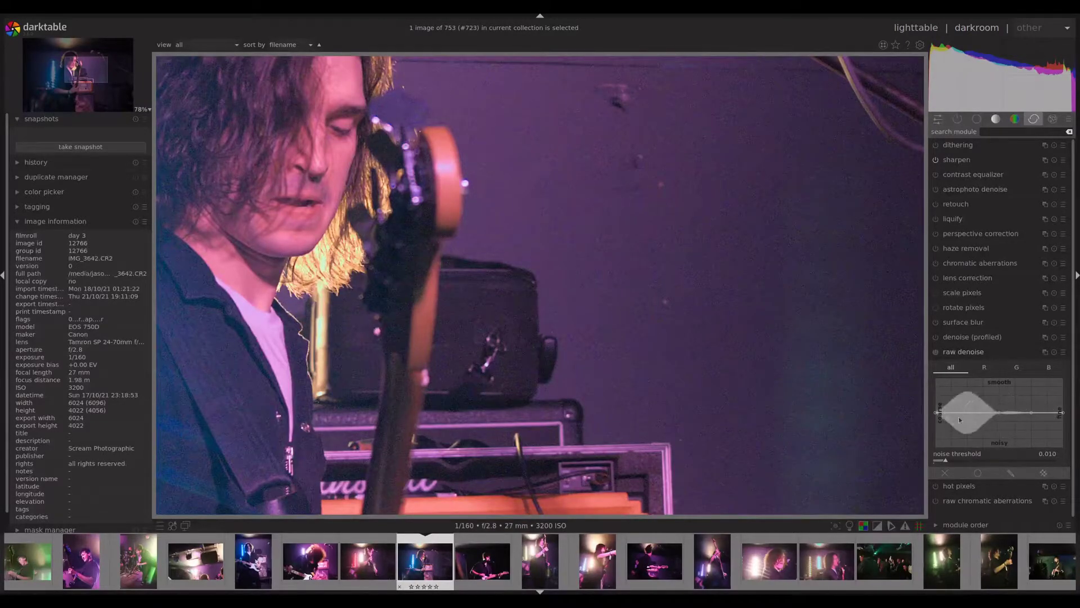
pyautogui.click(996, 355)
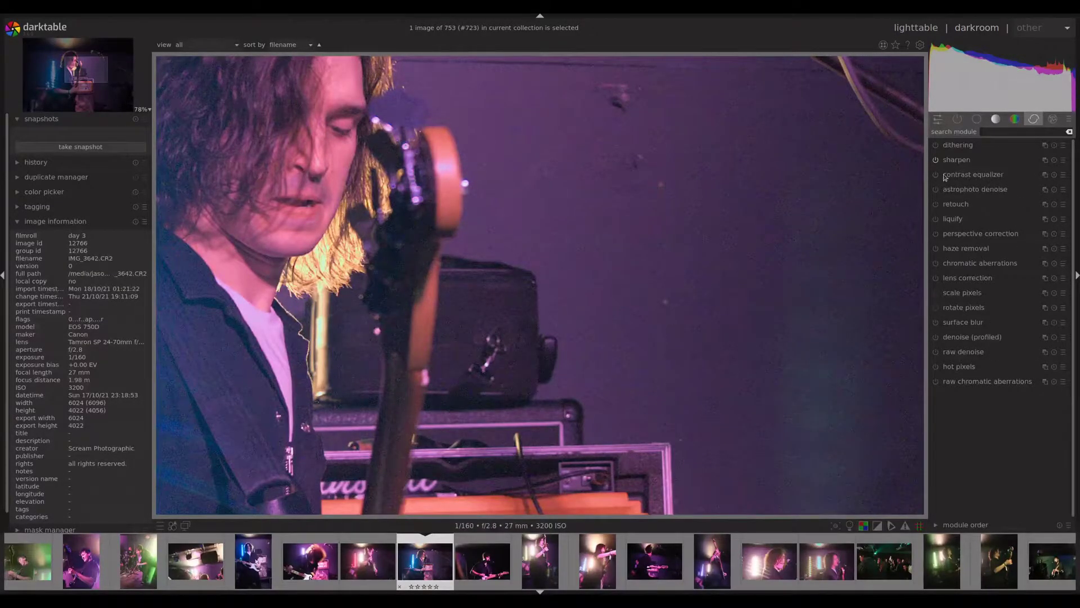
pyautogui.click(936, 323)
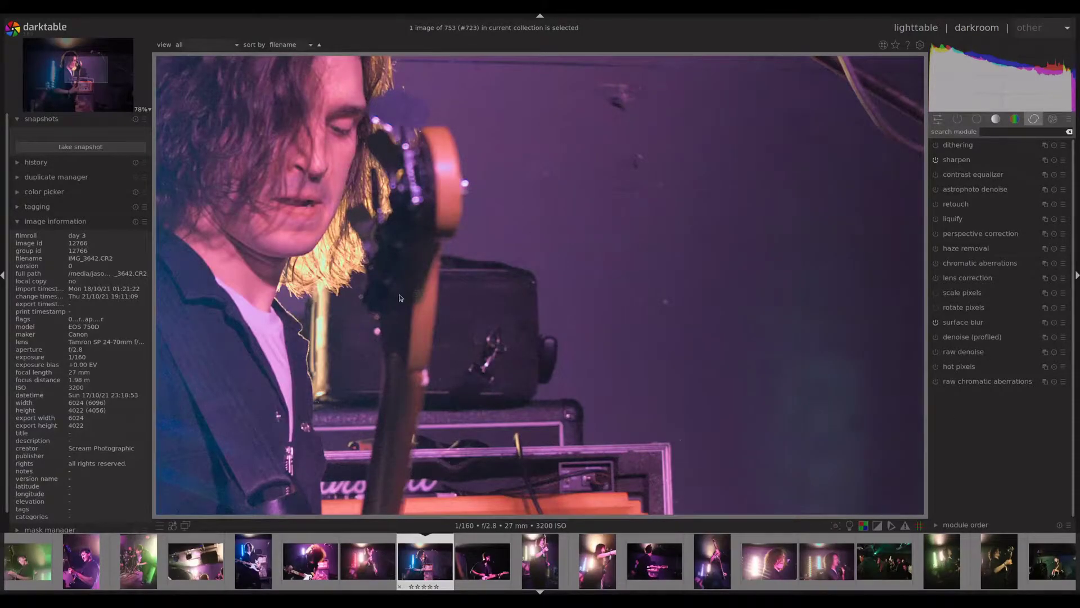
pyautogui.scroll(-2, 393, 292)
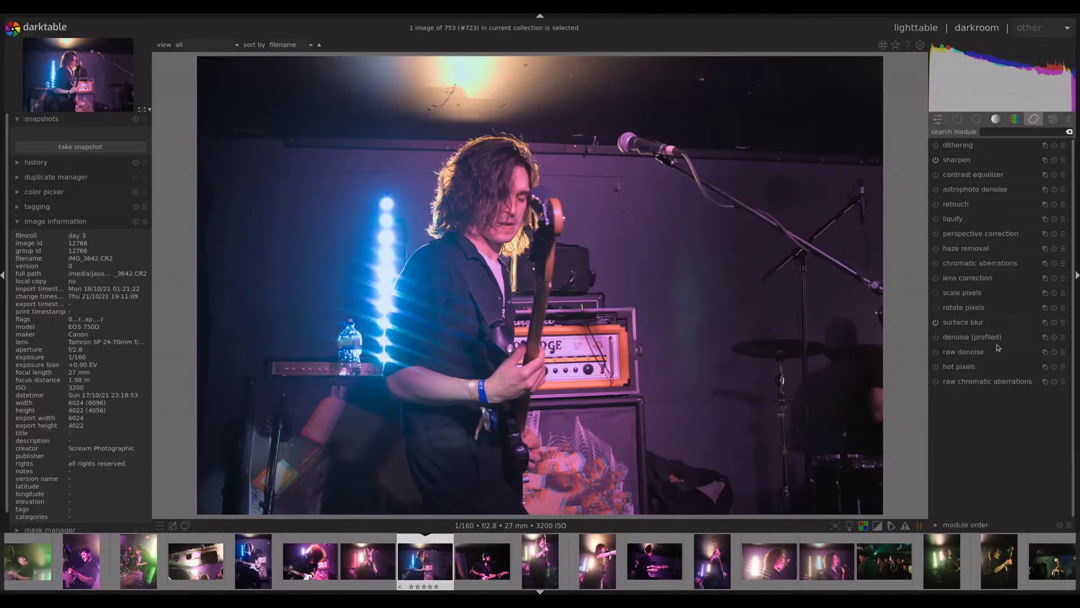
# - Switch off surface blur and enable denoise (profiled), expanding its settings
pyautogui.click(936, 322)
pyautogui.scroll(3, 617, 217)
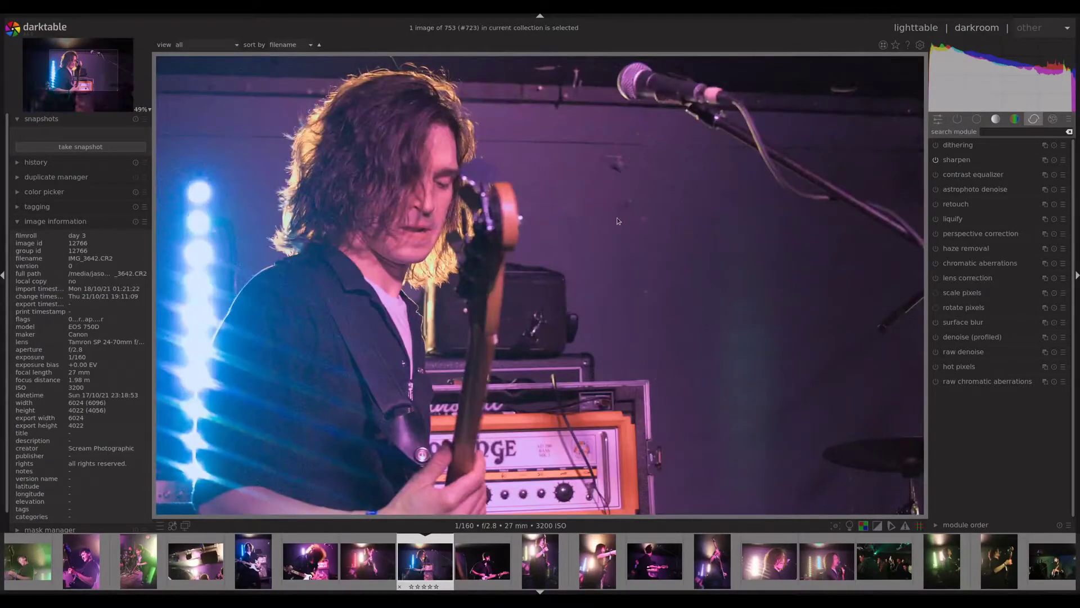
pyautogui.click(936, 337)
pyautogui.click(968, 338)
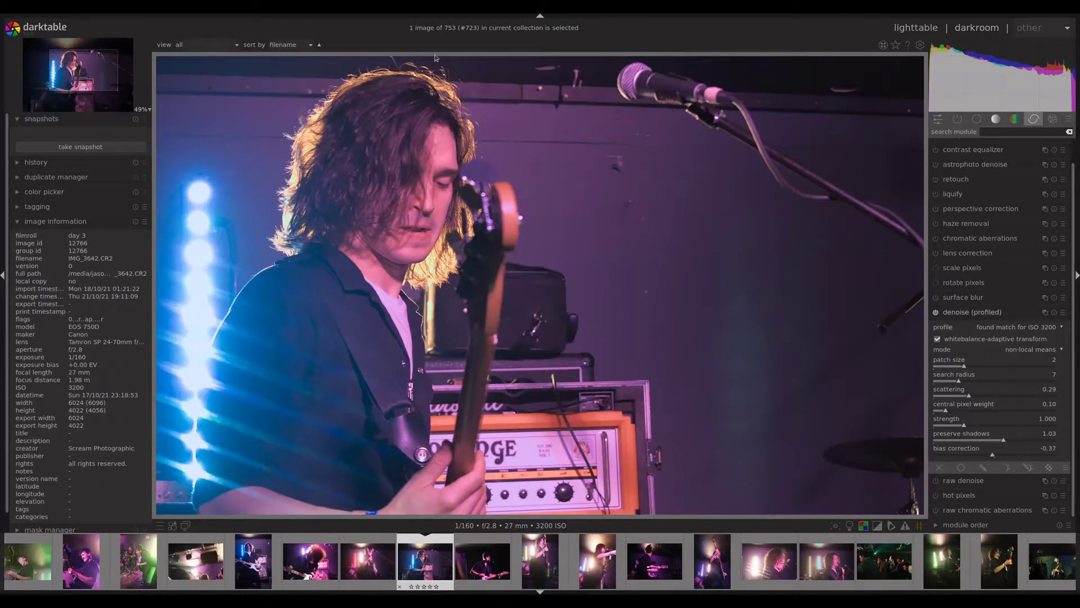
# - Compare denoise (profiled) on and off at 100%, set strength 0.800, and collapse it
pyautogui.middleClick(380, 200)
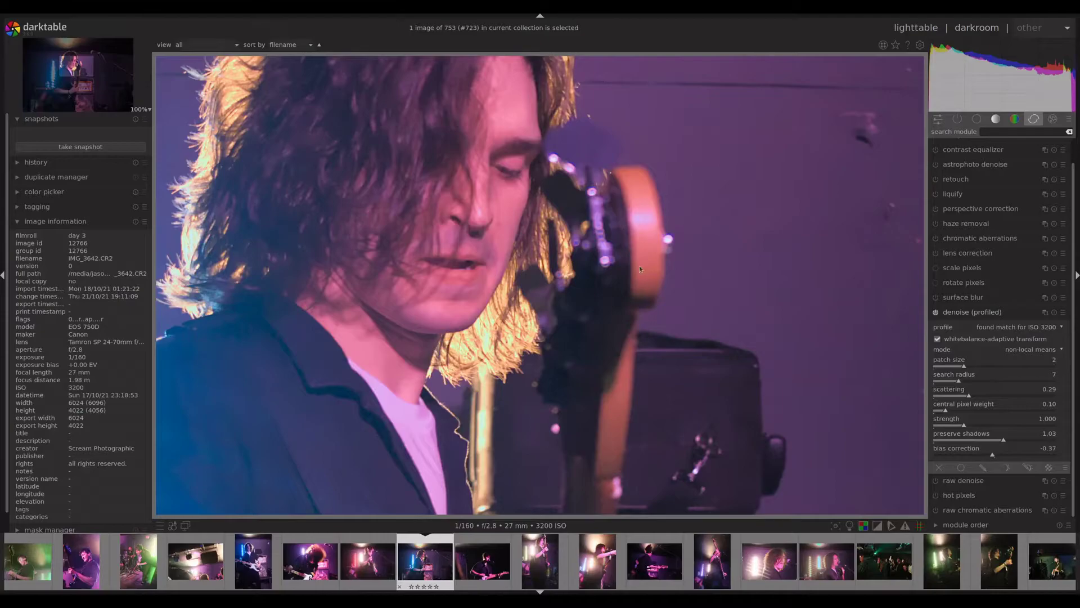
pyautogui.scroll(-5, 644, 275)
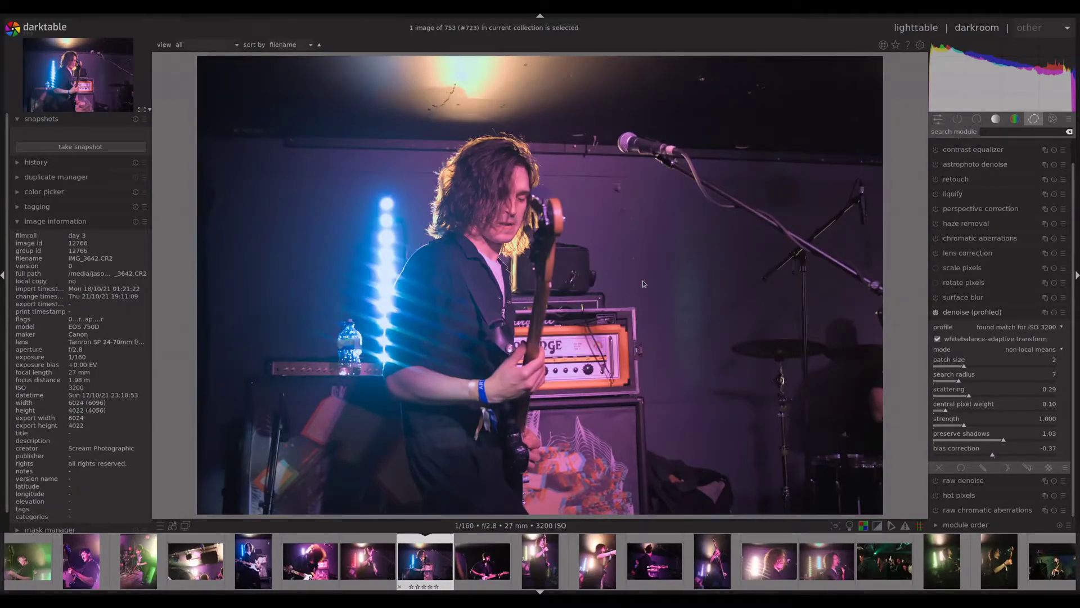
pyautogui.scroll(4, 642, 280)
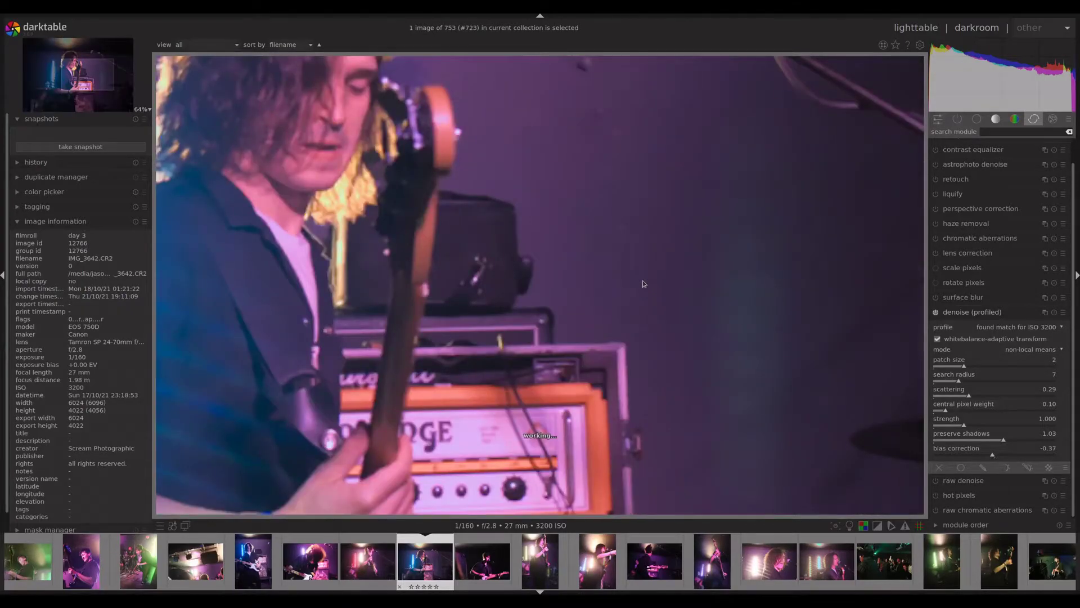
pyautogui.click(936, 312)
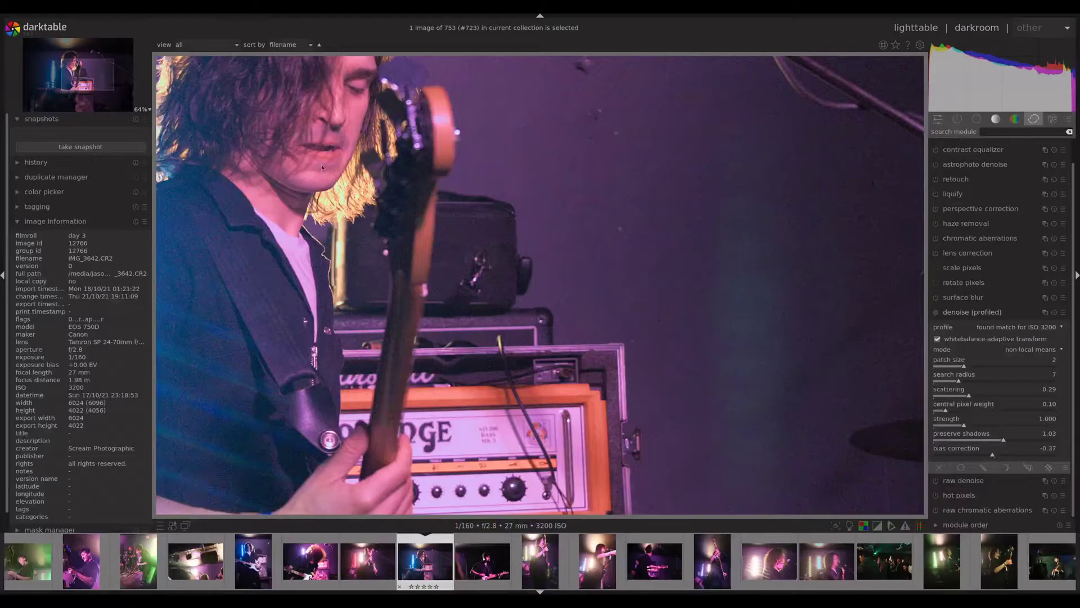
pyautogui.click(936, 312)
pyautogui.scroll(-1, 967, 426)
pyautogui.scroll(-4, 379, 208)
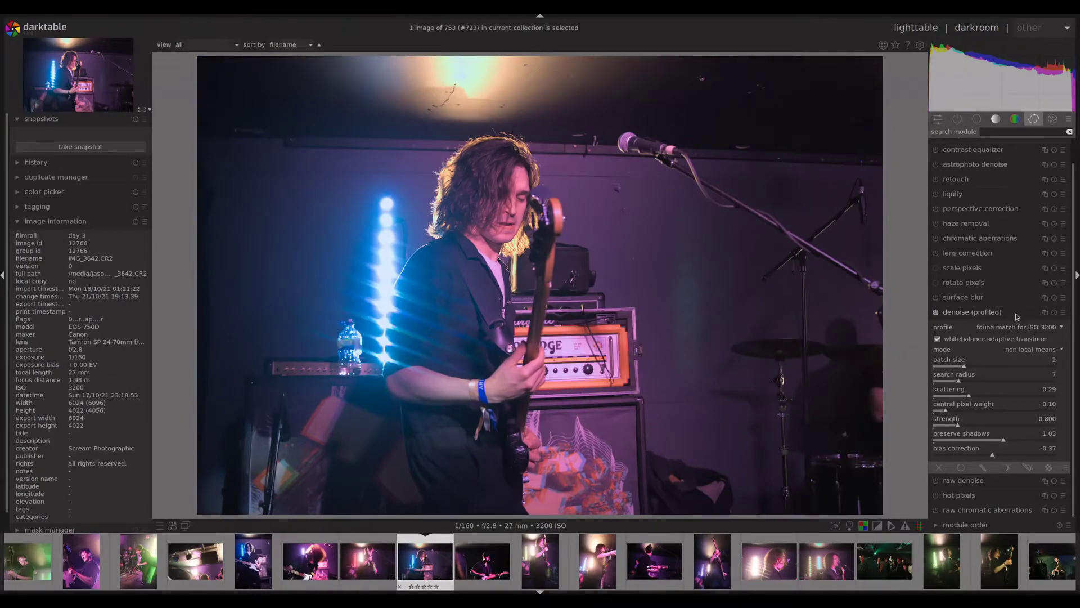
pyautogui.click(1018, 316)
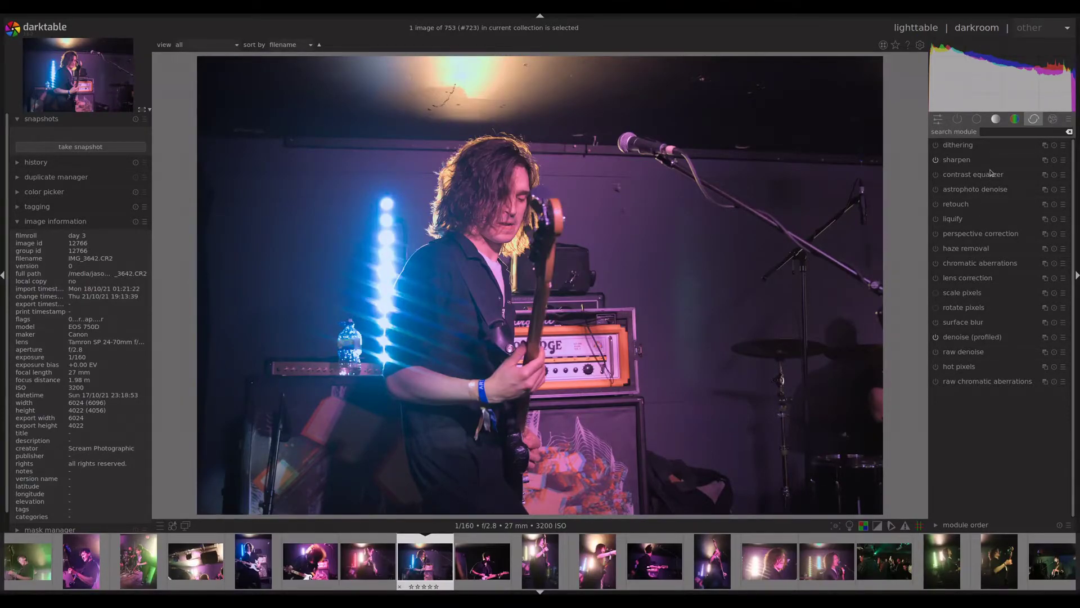
# - Expand color calibration in the color modules and slightly reduce the red colourfulness
pyautogui.click(1016, 120)
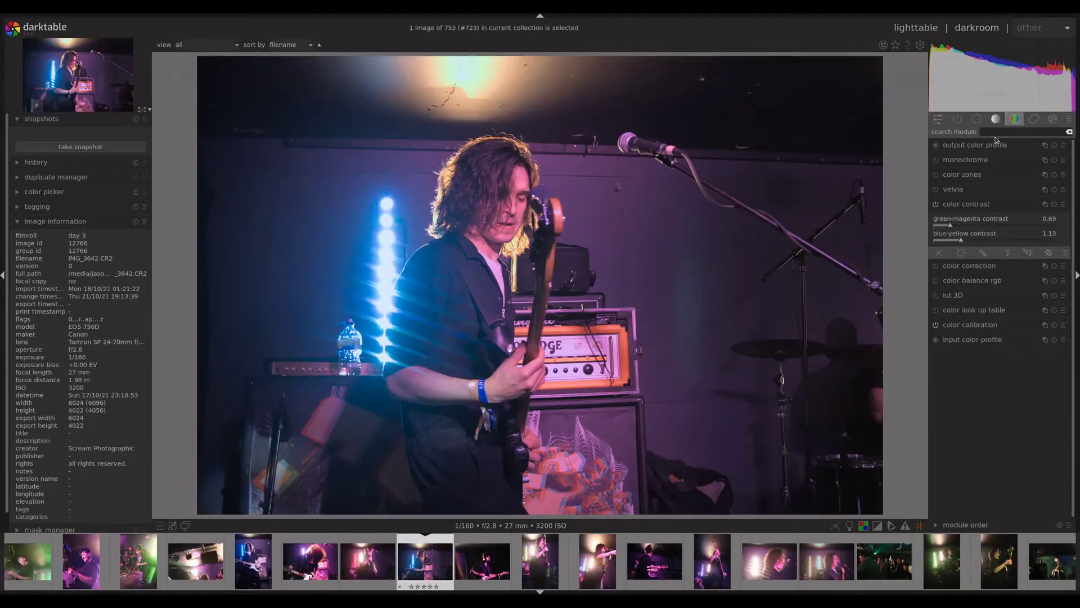
pyautogui.click(974, 325)
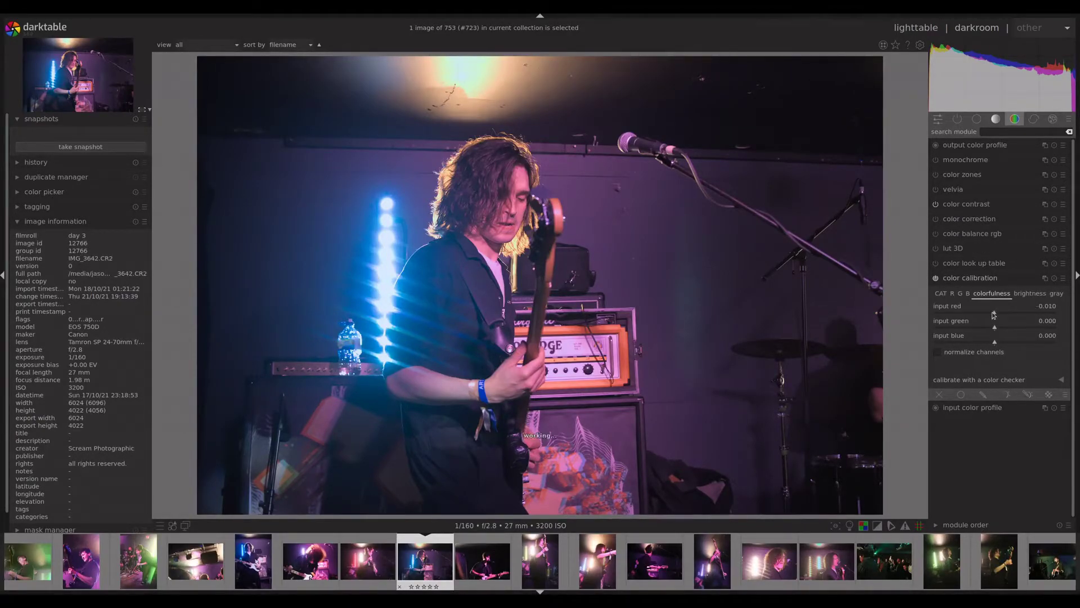
pyautogui.moveTo(994, 313); pyautogui.dragTo(1004, 340)
pyautogui.scroll(-3, 1001, 339)
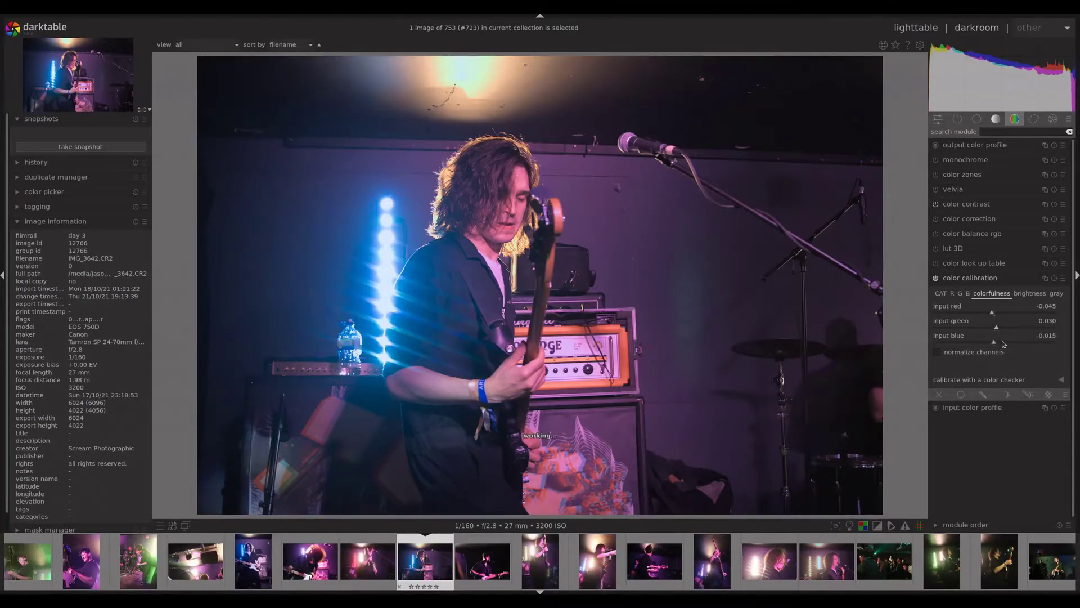
# - Set brightness inputs to red -0.065, green -0.080 and blue -0.095, then collapse color calibration
pyautogui.click(1032, 294)
pyautogui.scroll(-5, 996, 340)
pyautogui.scroll(-3, 997, 342)
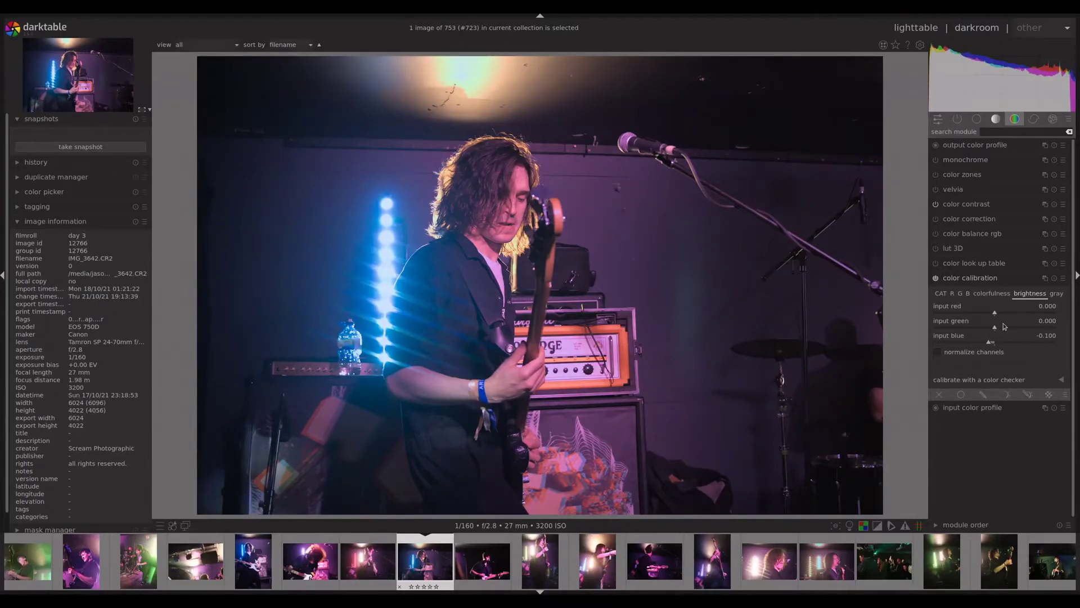
pyautogui.scroll(-2, 1004, 326)
pyautogui.scroll(-4, 1004, 327)
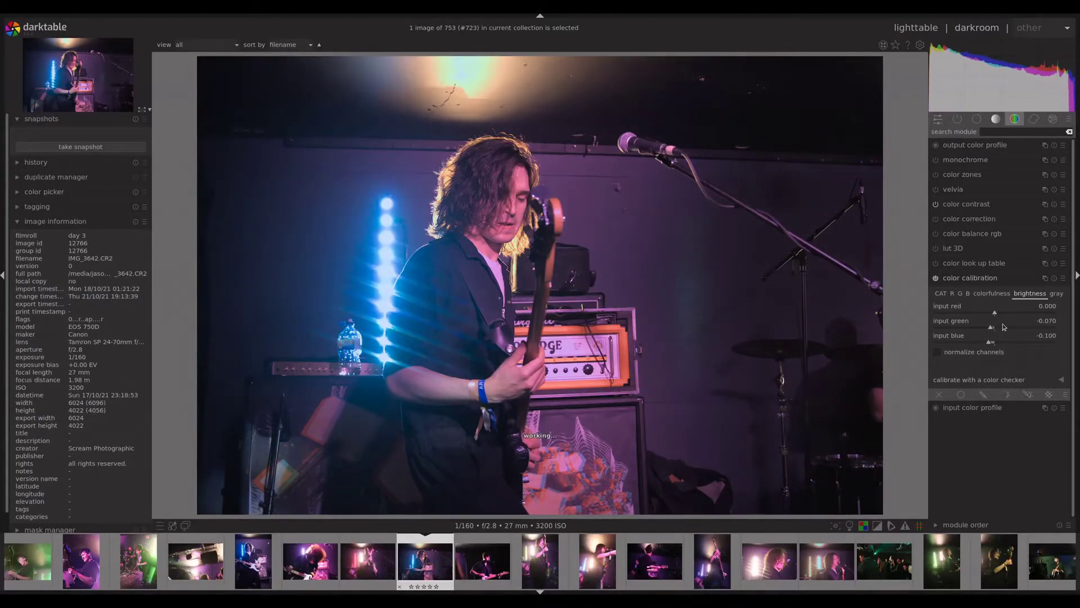
pyautogui.scroll(-1, 1002, 314)
pyautogui.scroll(-6, 1002, 313)
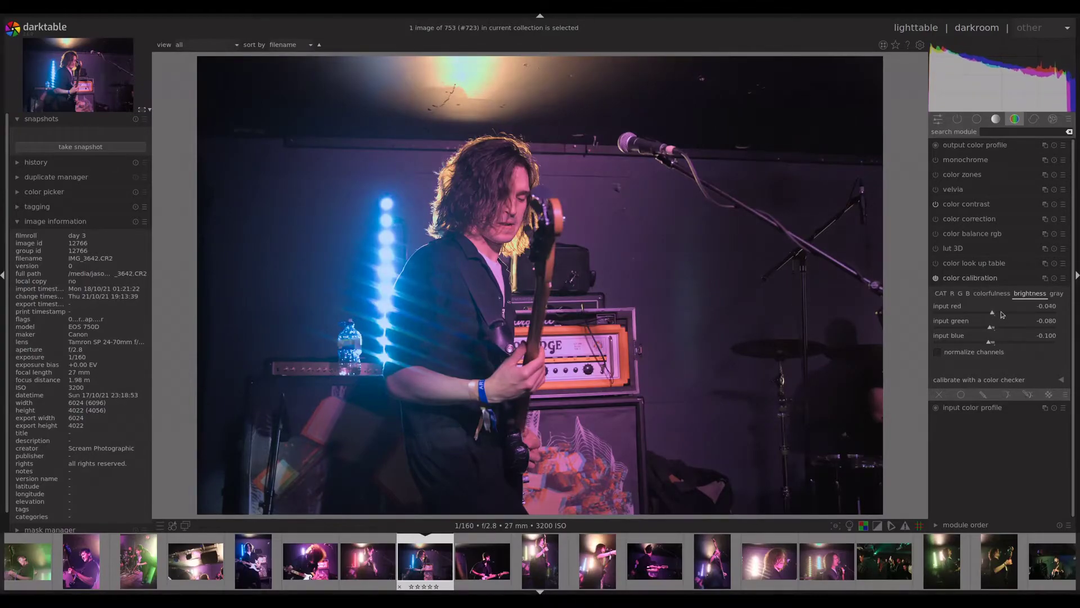
pyautogui.scroll(-1, 1002, 314)
pyautogui.scroll(1, 1002, 314)
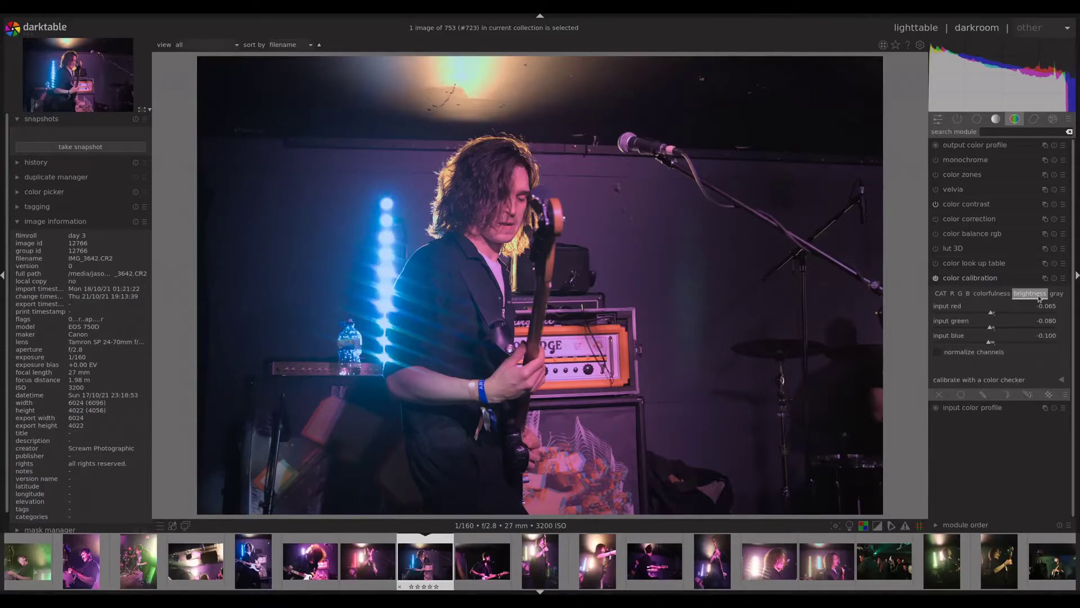
pyautogui.scroll(1, 1007, 340)
pyautogui.click(1013, 281)
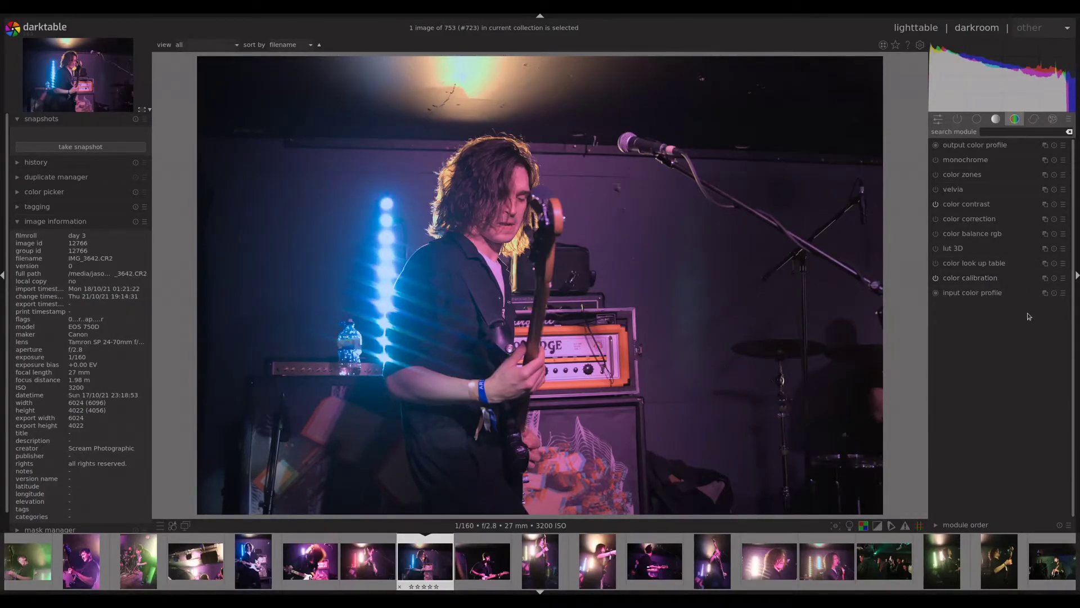
# - Enable color correction and drag its grid point into the corner to pull the tint off magenta
pyautogui.click(964, 219)
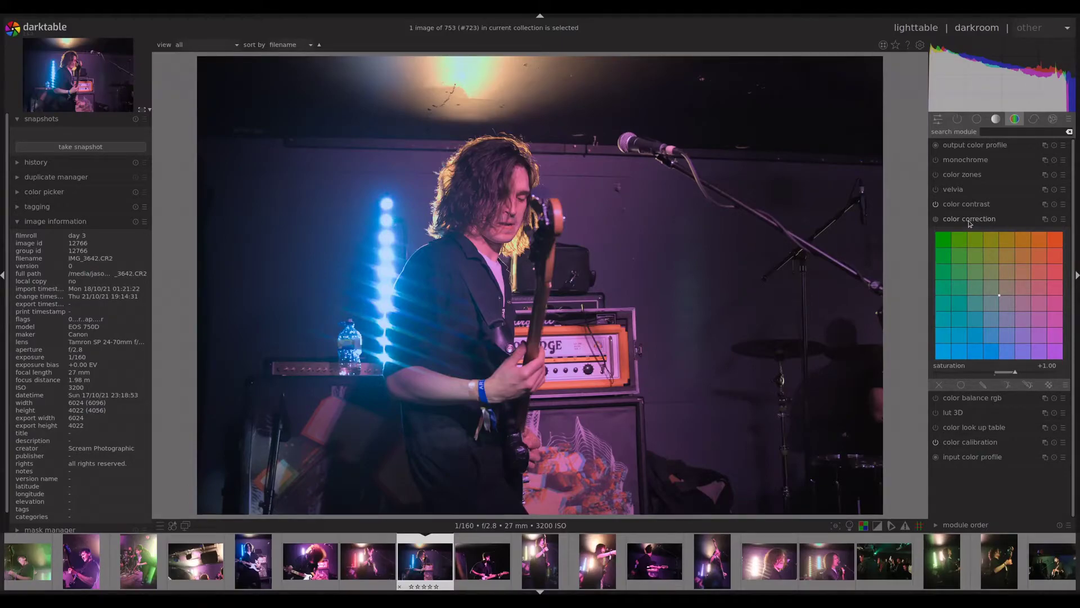
pyautogui.click(936, 219)
pyautogui.moveTo(1000, 297); pyautogui.dragTo(1057, 359)
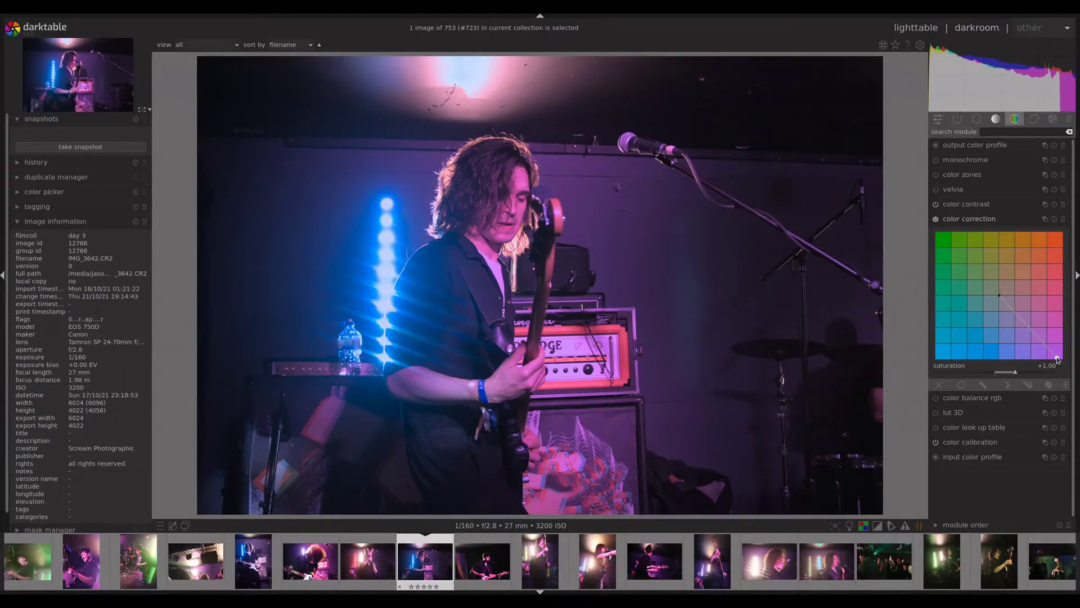
pyautogui.moveTo(1057, 360); pyautogui.dragTo(954, 266)
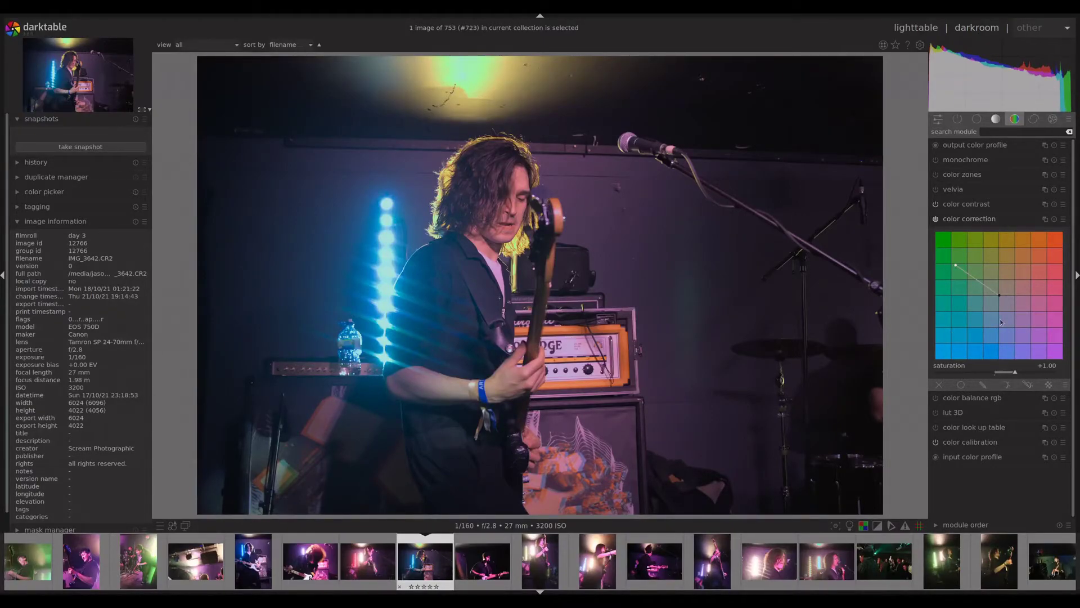
# - Move color correction highlights toward green and shadows toward blue-violet, briefly checking gamut
pyautogui.moveTo(1003, 298)
pyautogui.mouseDown()
pyautogui.moveTo(951, 291)
pyautogui.moveTo(1022, 319)
pyautogui.moveTo(987, 296)
pyautogui.moveTo(998, 297)
pyautogui.mouseUp()
pyautogui.moveTo(1002, 300); pyautogui.dragTo(970, 325)
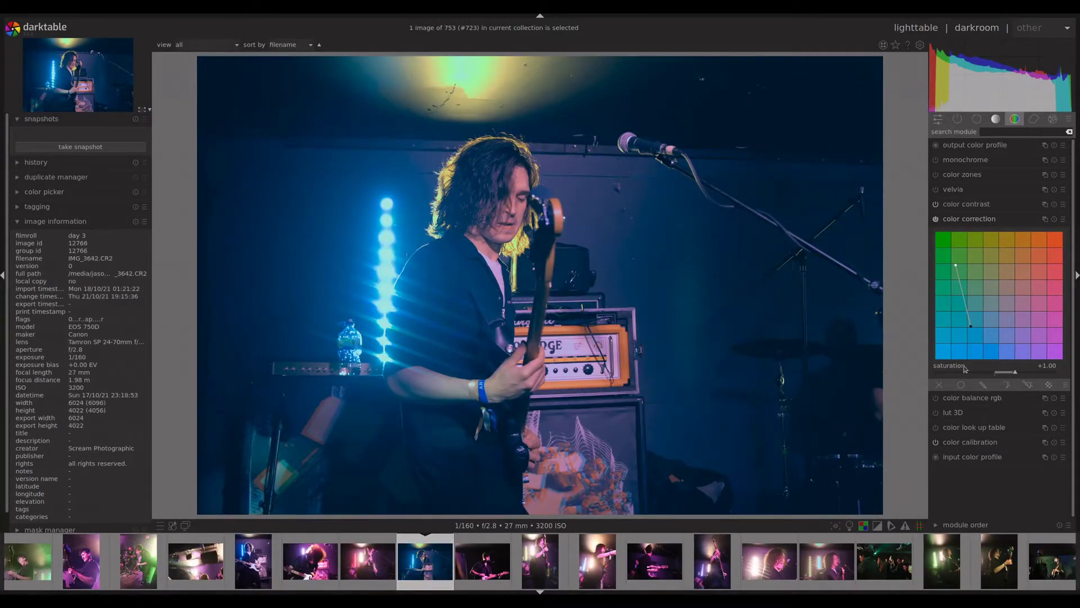
pyautogui.moveTo(973, 327); pyautogui.dragTo(929, 367)
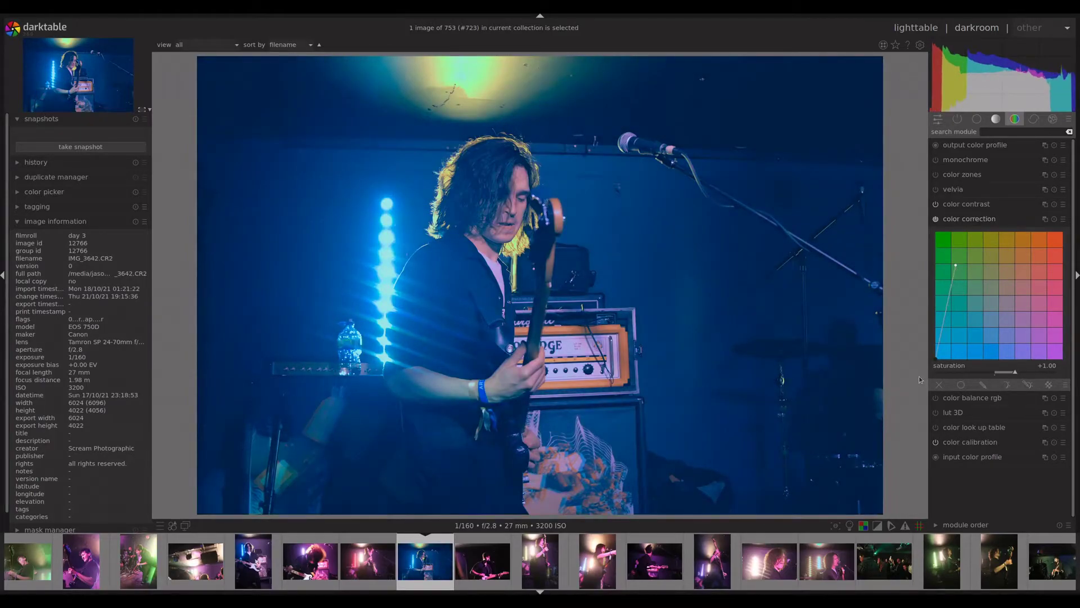
pyautogui.click(877, 524)
pyautogui.click(877, 524)
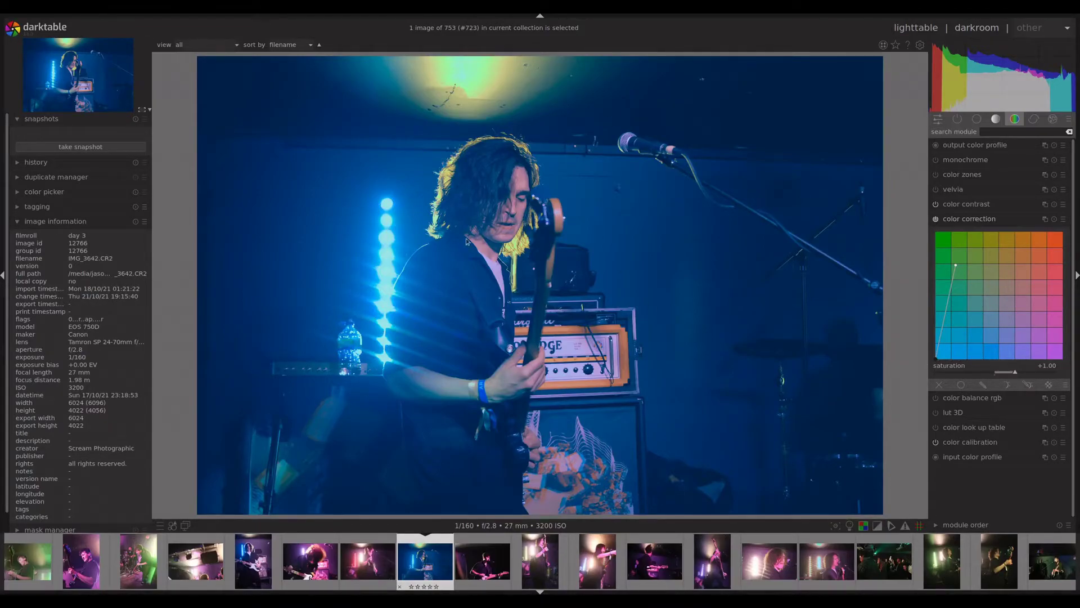
pyautogui.moveTo(936, 358); pyautogui.dragTo(1016, 339)
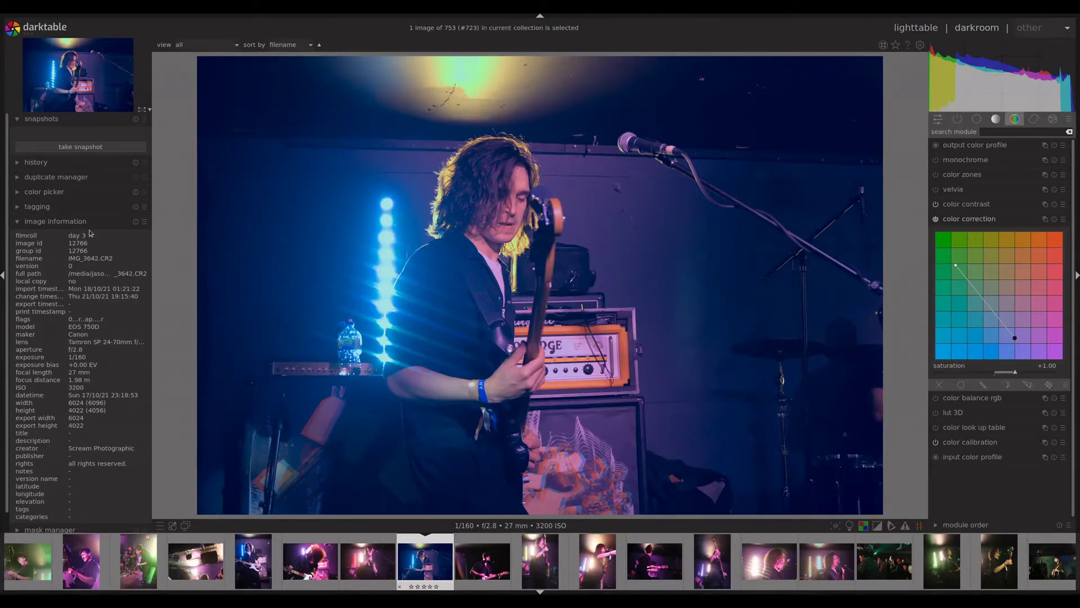
# - Collapse the image information panel and expand the edit history list
pyautogui.click(109, 223)
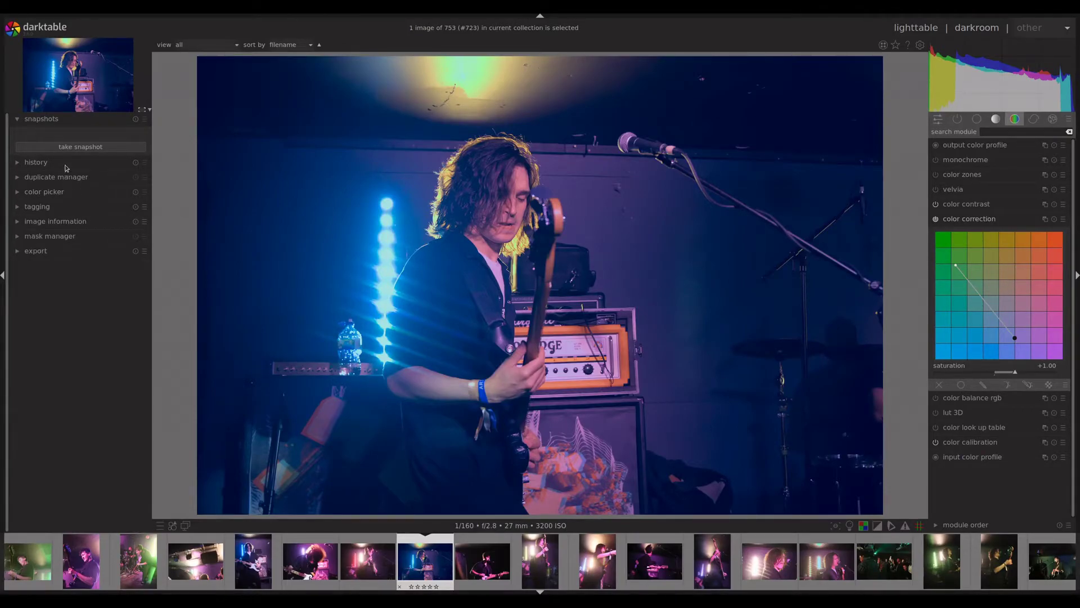
pyautogui.click(67, 163)
pyautogui.scroll(2, 500, 208)
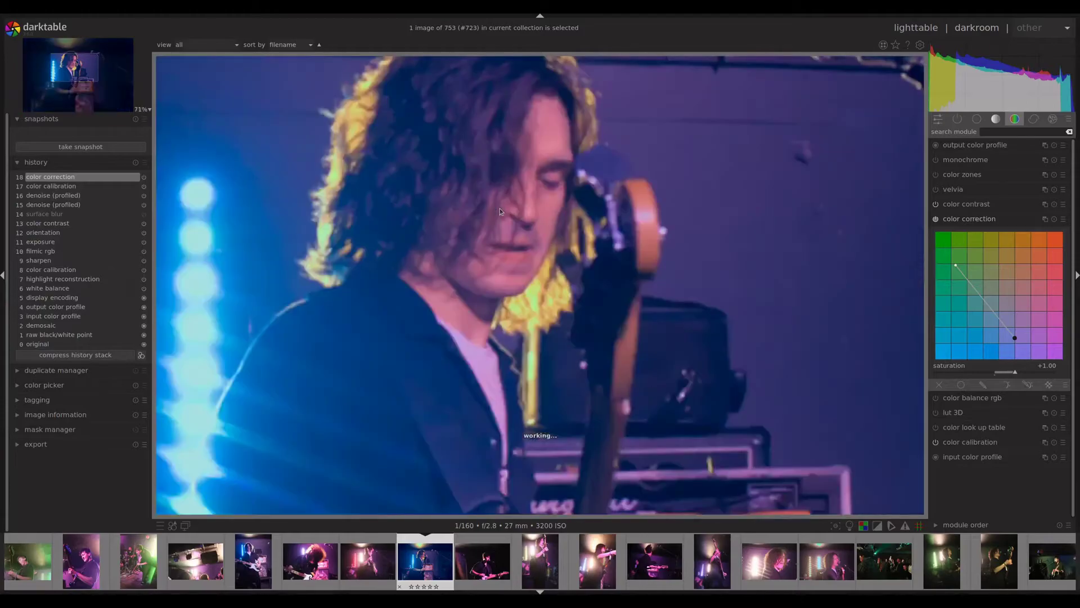
# - Compare the orientation, denoise and colour calibration stages, then return to step 18 color correction
pyautogui.click(62, 233)
pyautogui.scroll(-2, 406, 330)
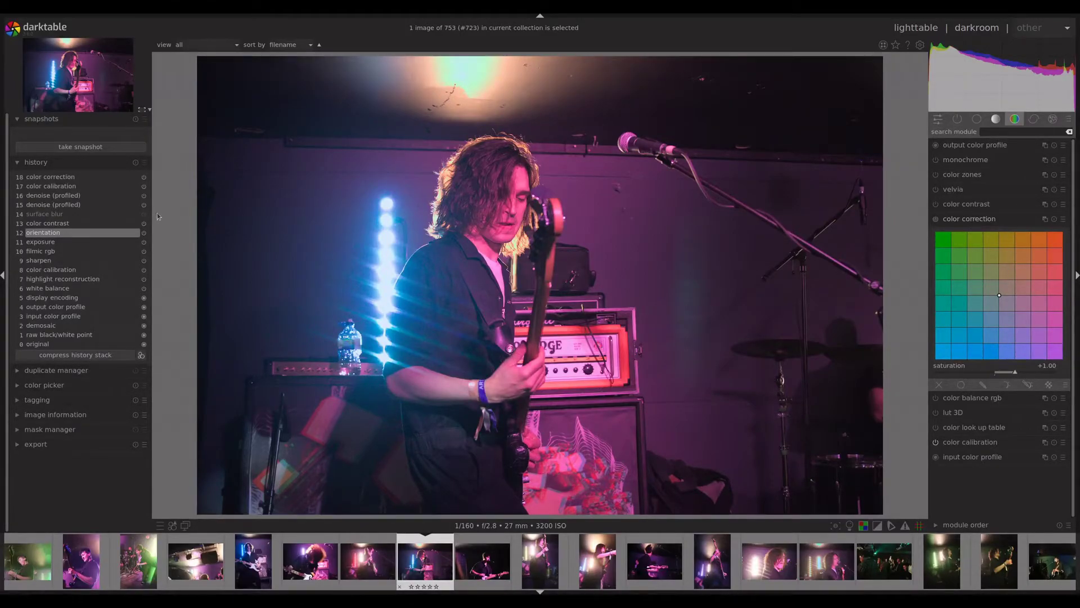
pyautogui.click(44, 197)
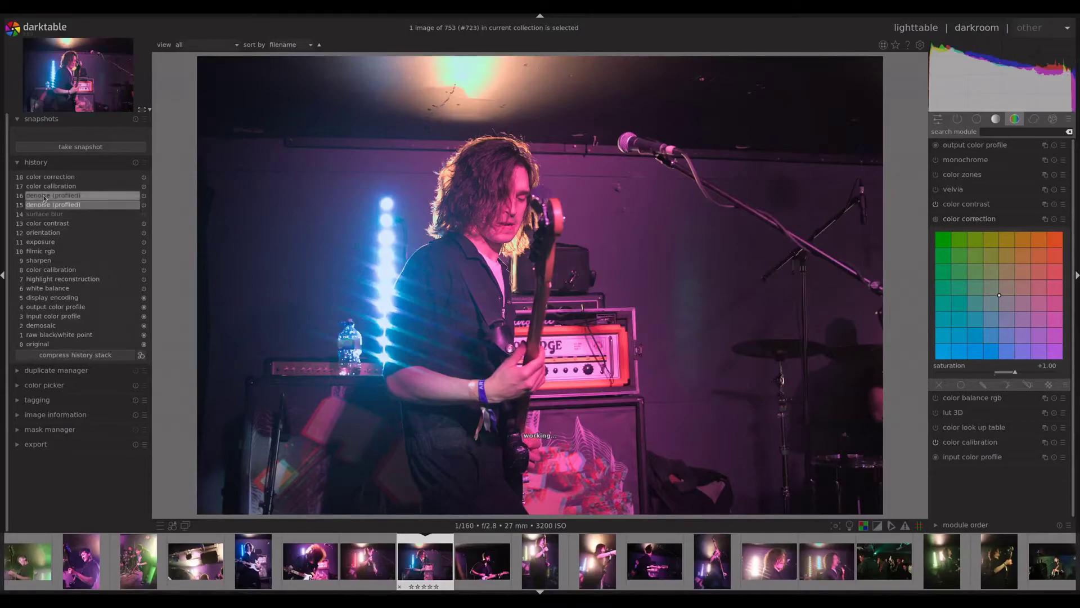
pyautogui.click(46, 189)
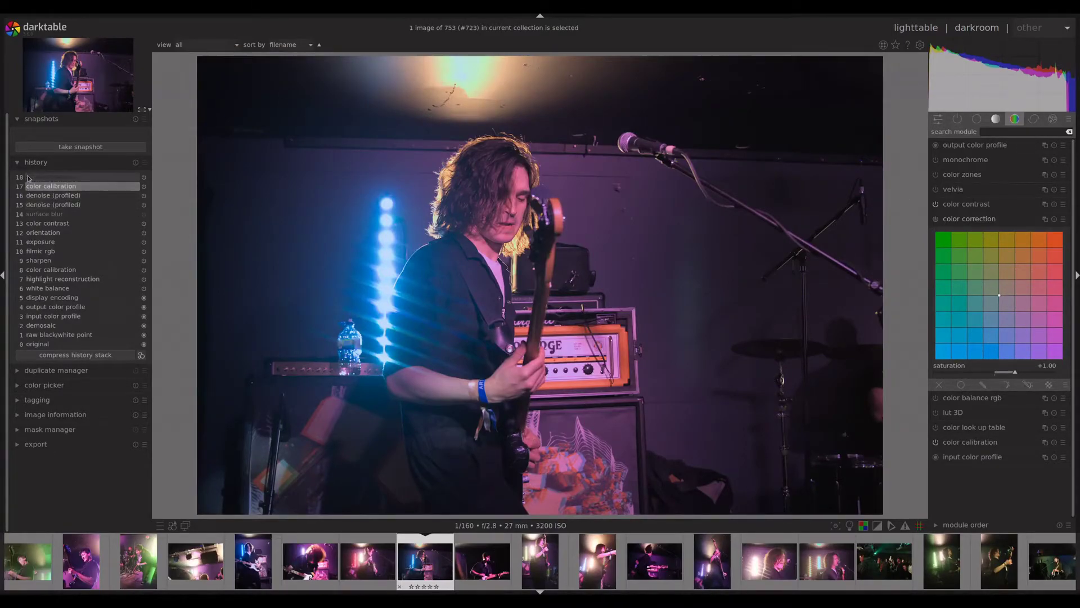
pyautogui.click(48, 178)
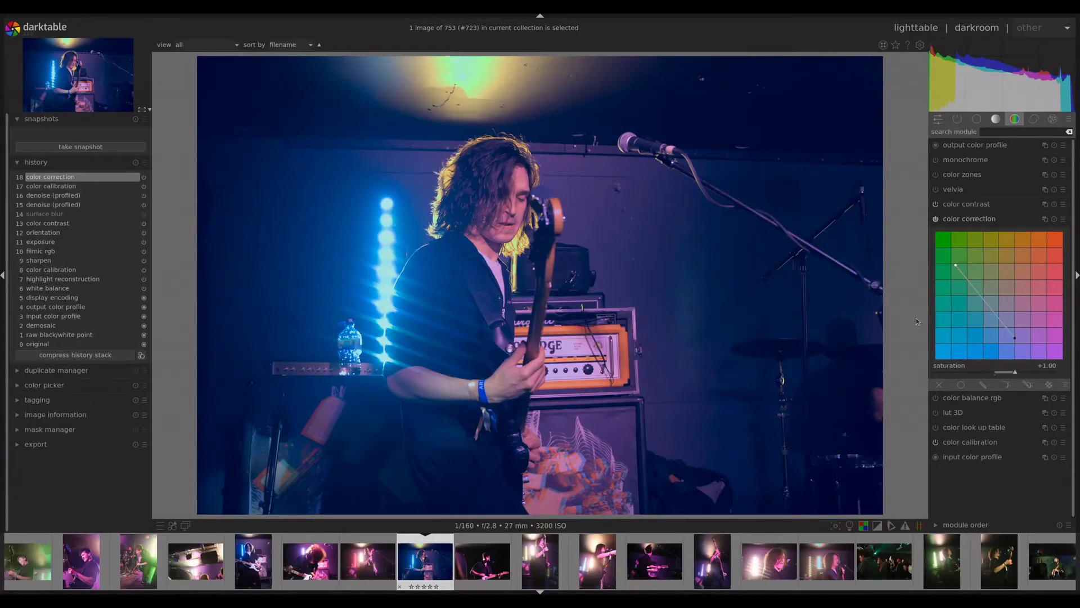
# - Collapse color correction, switch to the correction module group, and turn on the clipping warning
pyautogui.click(1028, 220)
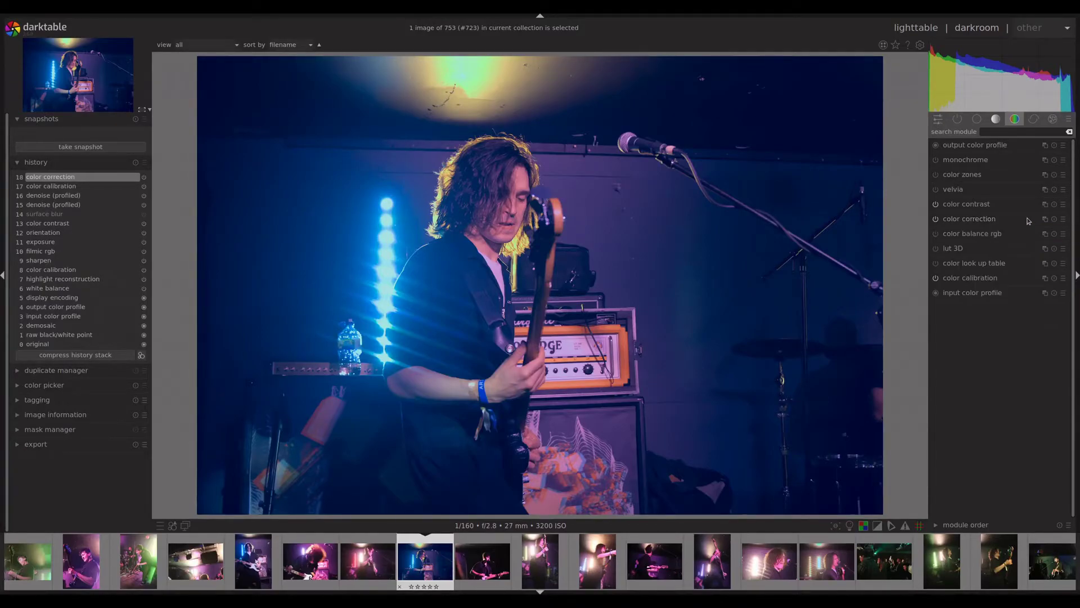
pyautogui.click(995, 121)
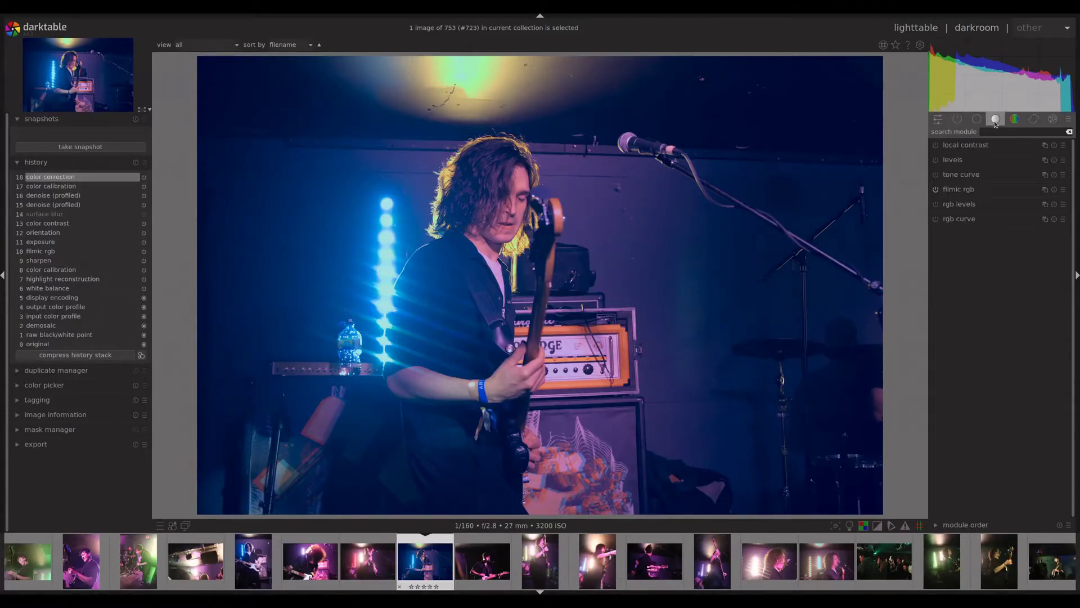
pyautogui.click(1034, 119)
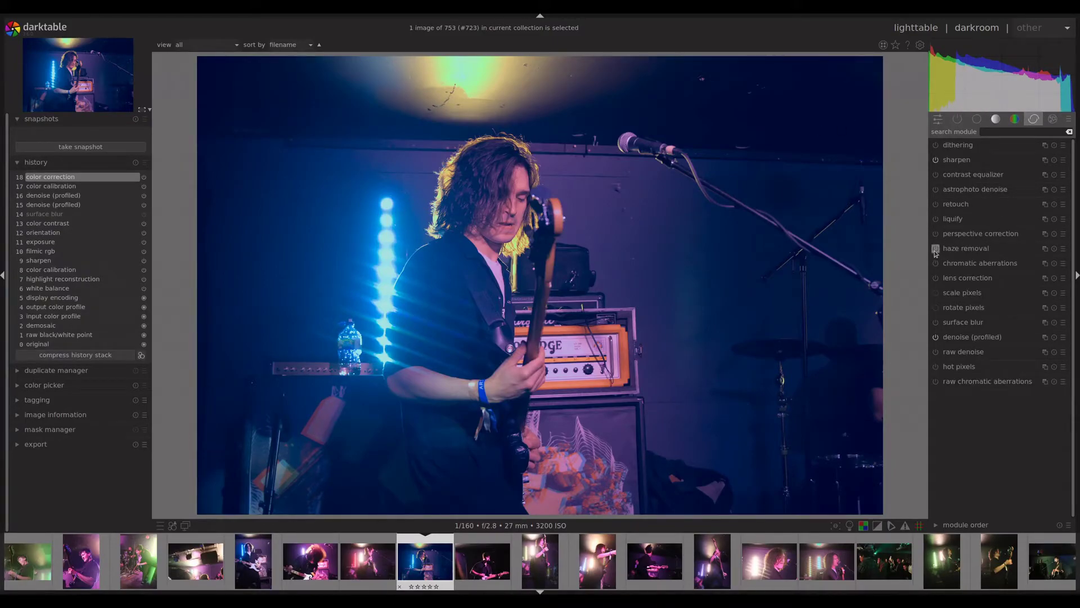
pyautogui.click(879, 528)
pyautogui.rightClick(878, 527)
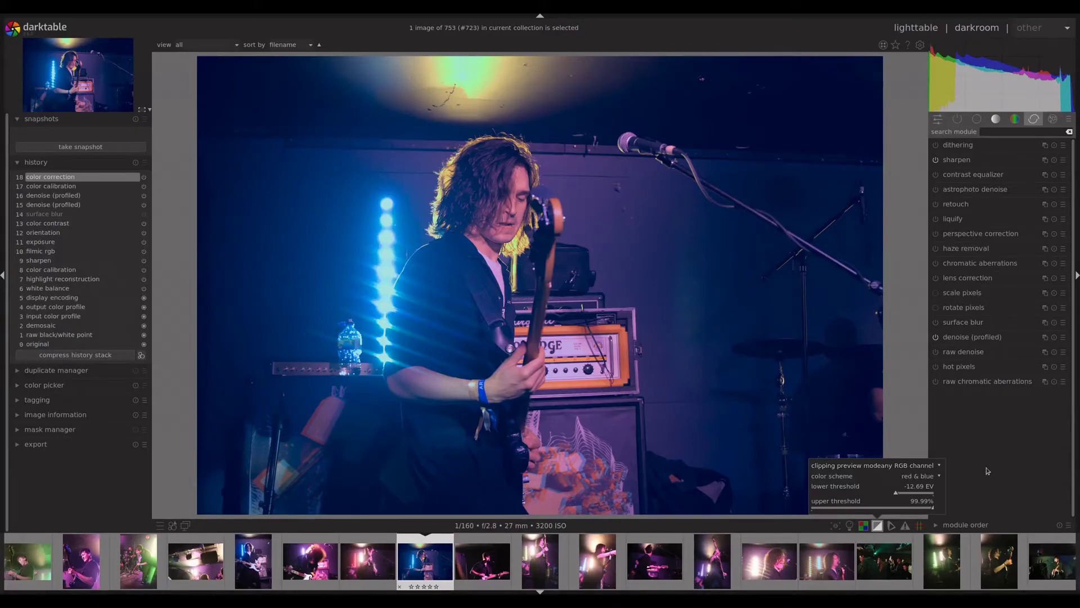
pyautogui.click(877, 524)
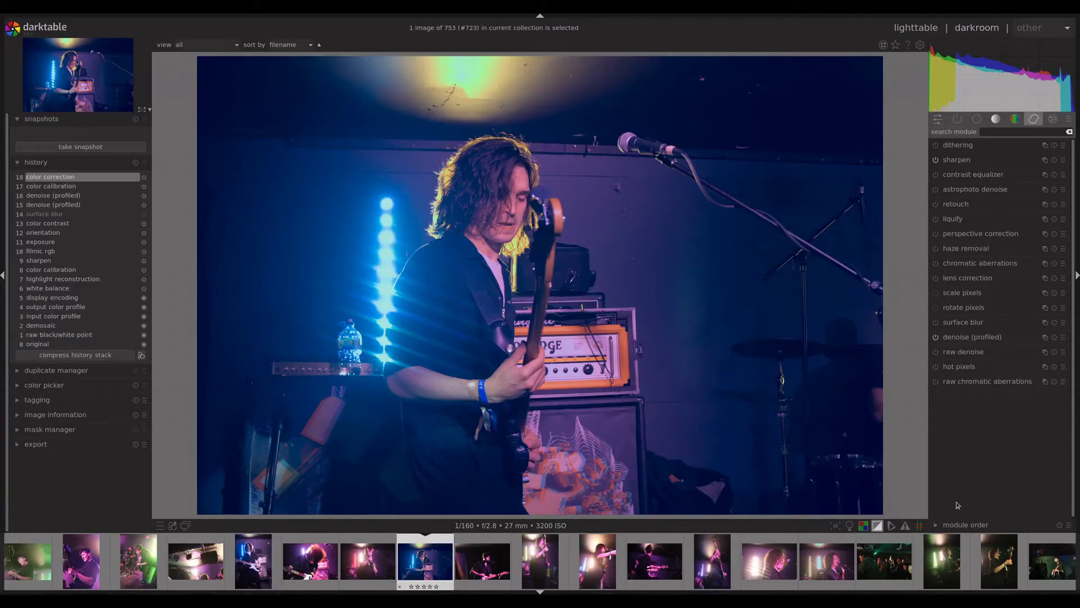
# - Enable haze removal, toggling it off and back on to compare its effect
pyautogui.click(935, 248)
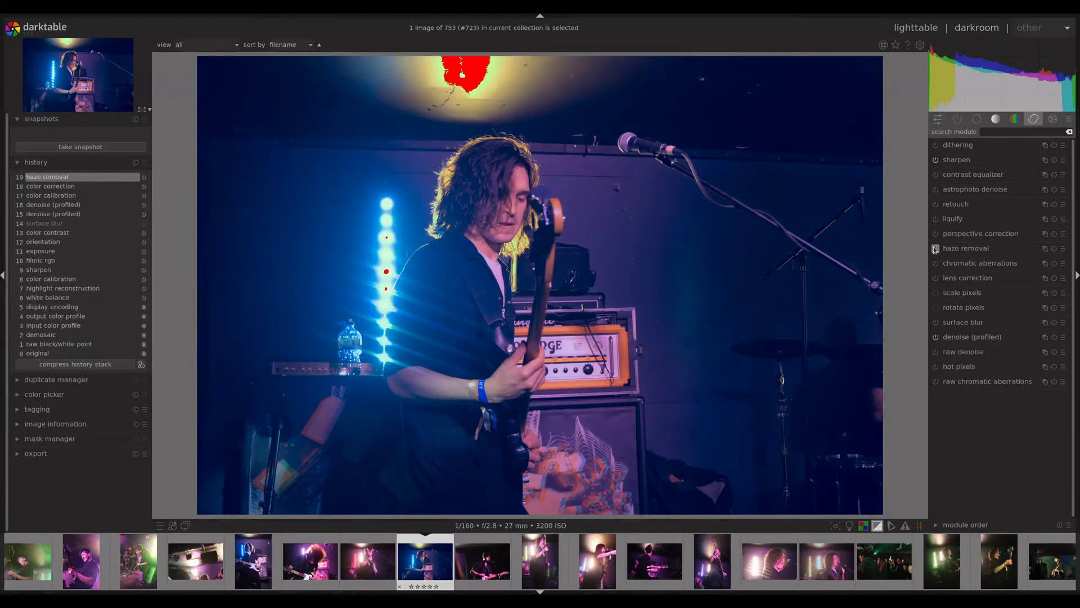
pyautogui.click(936, 248)
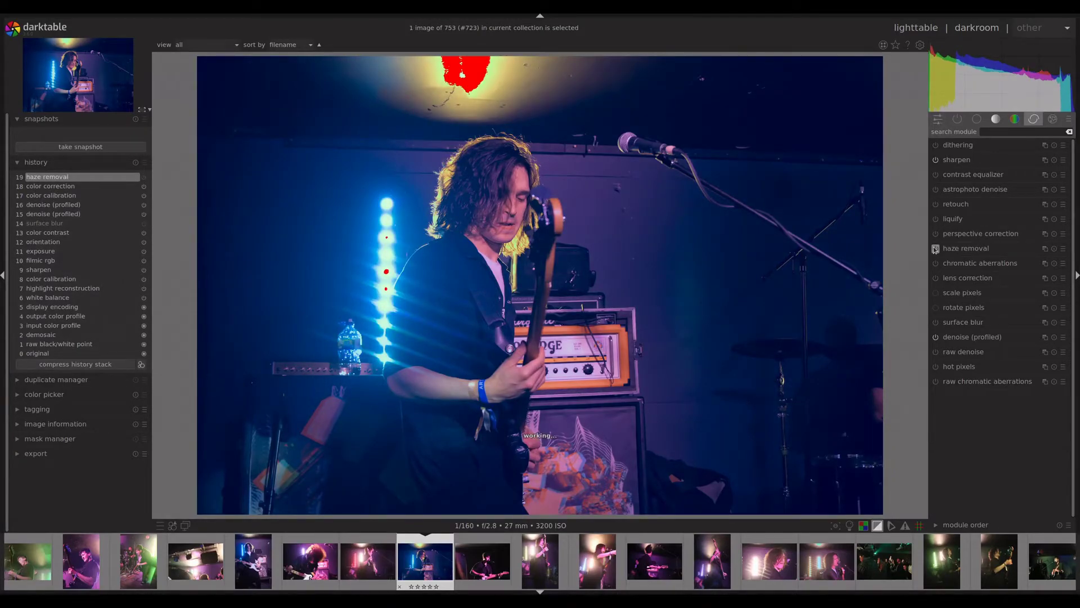
pyautogui.scroll(1, 612, 174)
pyautogui.scroll(1, 612, 173)
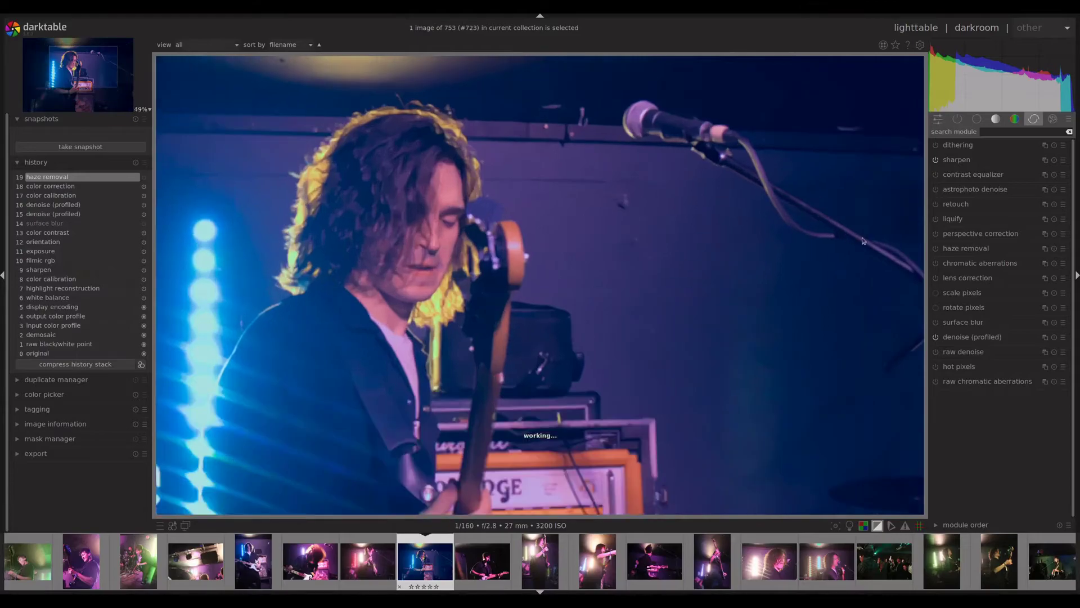
pyautogui.click(935, 249)
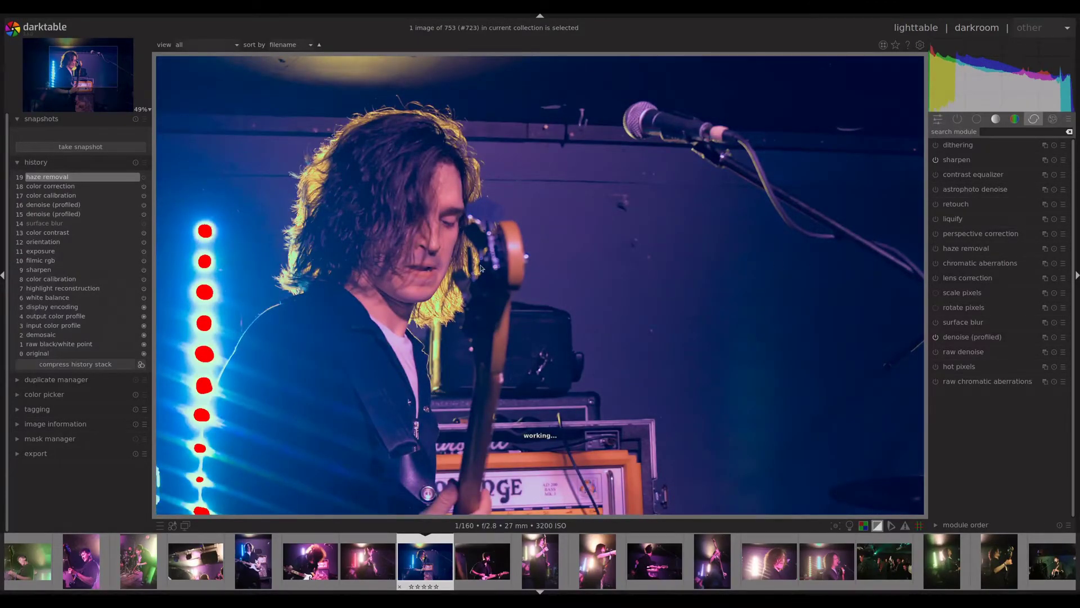
pyautogui.scroll(-2, 480, 273)
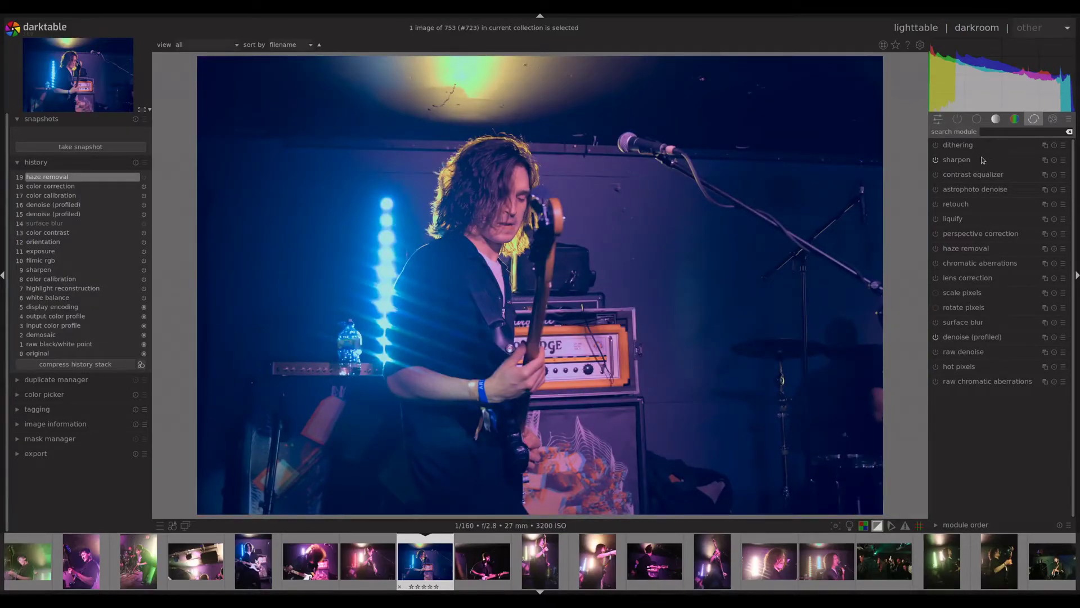
# - In the tone curve, try lowering the top end and adding shadow and midtone points
pyautogui.click(996, 118)
pyautogui.click(978, 174)
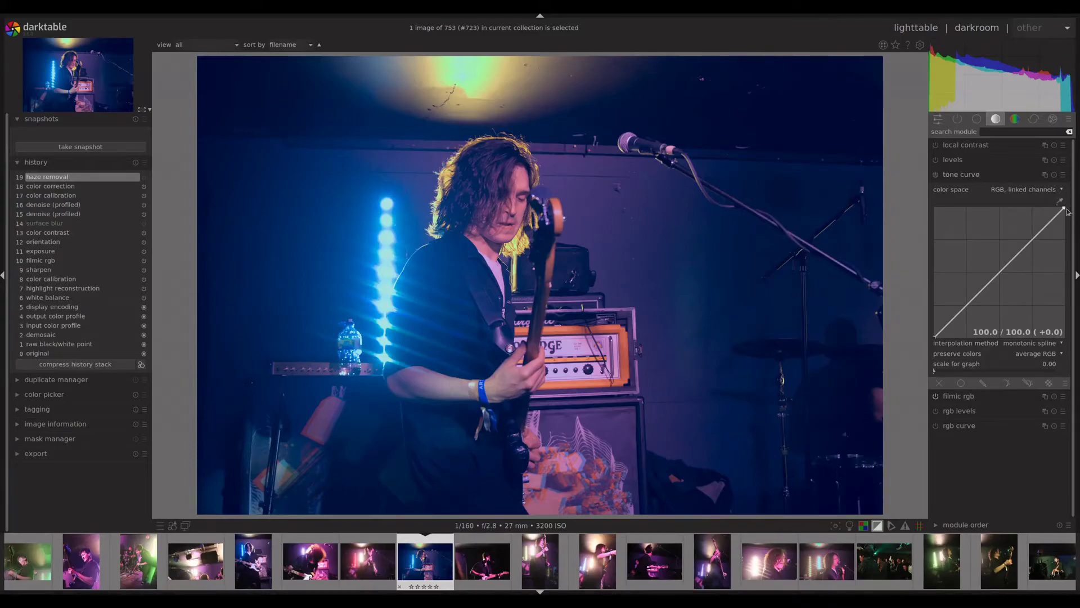
pyautogui.moveTo(1068, 211); pyautogui.dragTo(1076, 229)
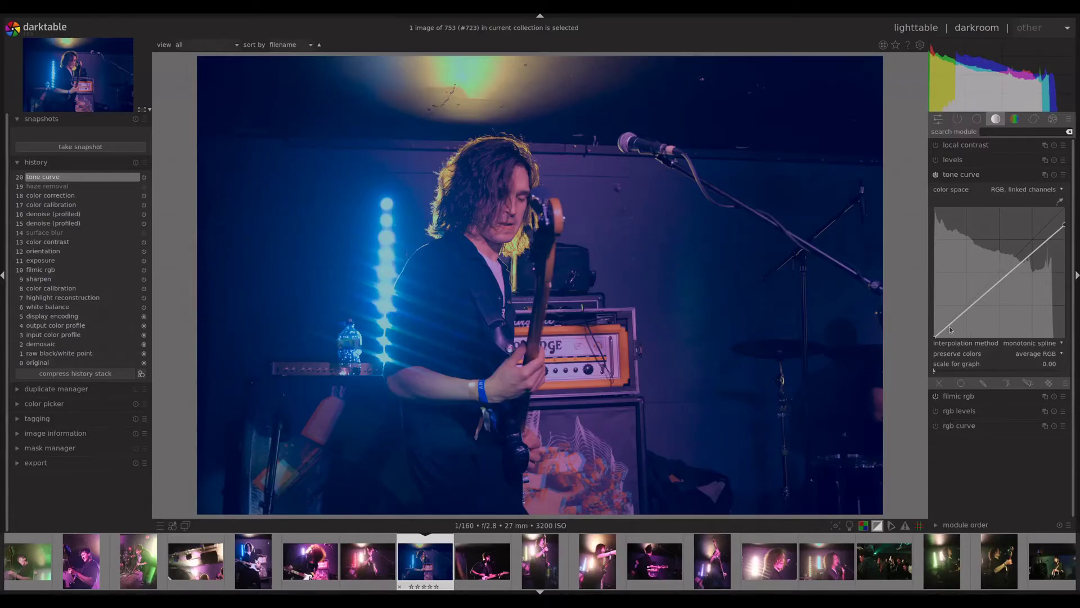
pyautogui.click(951, 325)
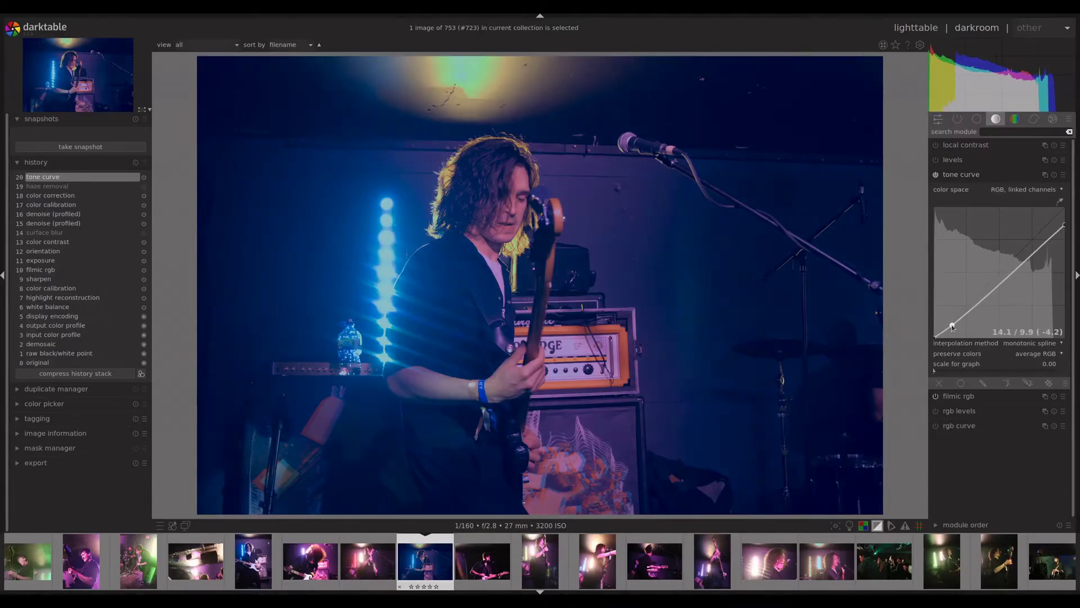
pyautogui.click(1027, 257)
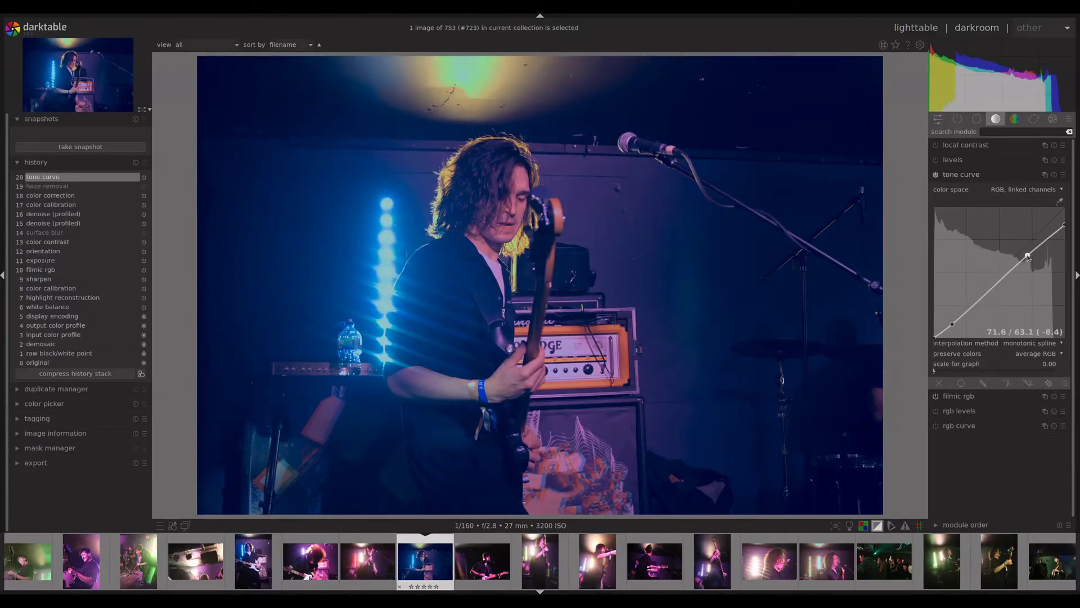
pyautogui.moveTo(1028, 257); pyautogui.dragTo(1026, 254)
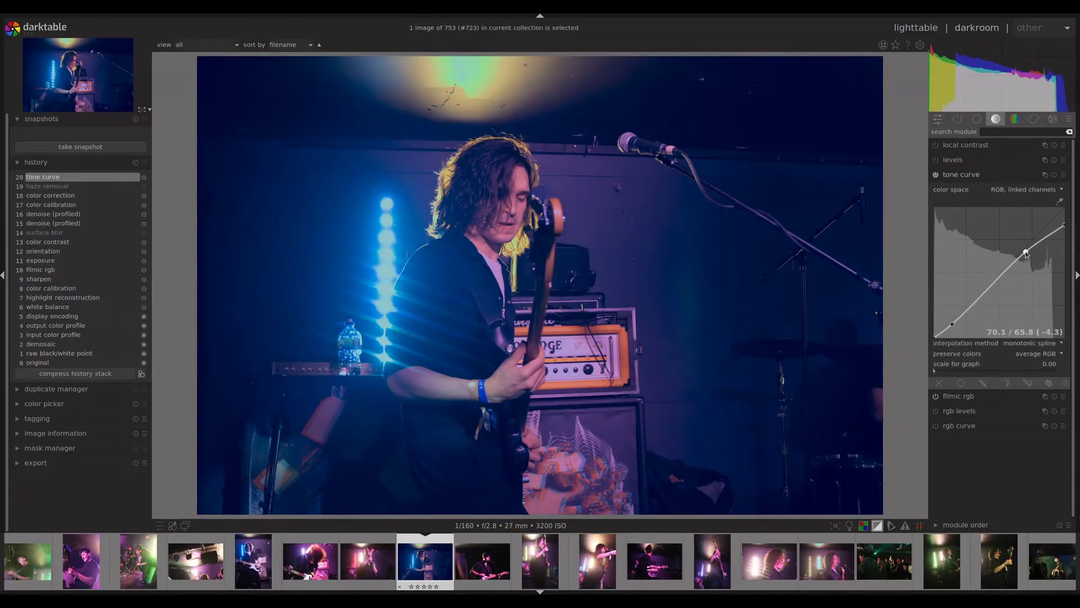
# - Reset the curve to straight, lower its highlight end slightly, add upper and middle points, collapse
pyautogui.doubleClick(1063, 209)
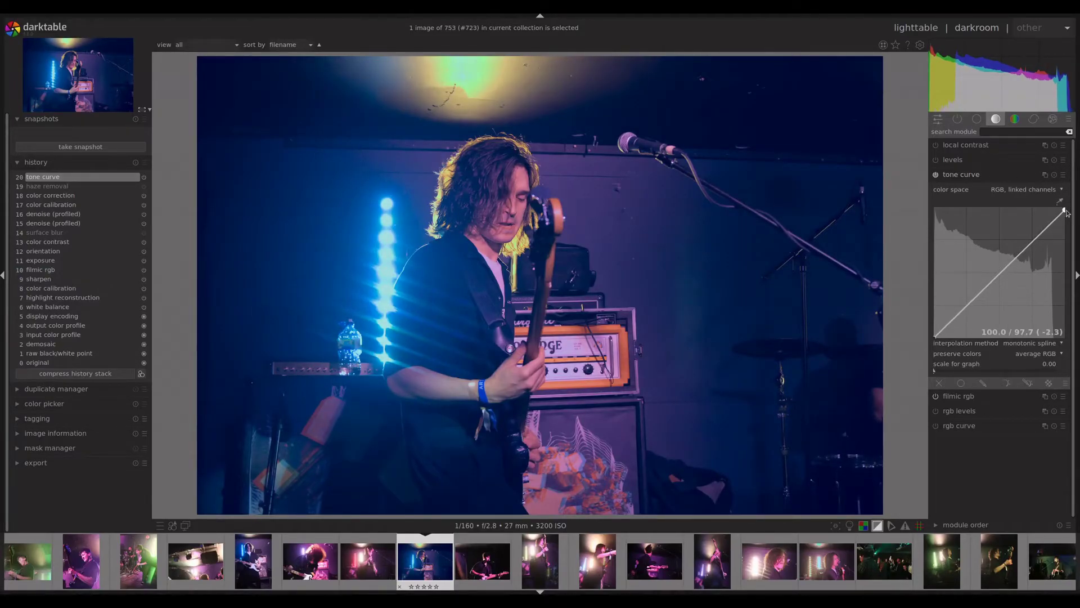
pyautogui.moveTo(1058, 223); pyautogui.dragTo(1048, 231)
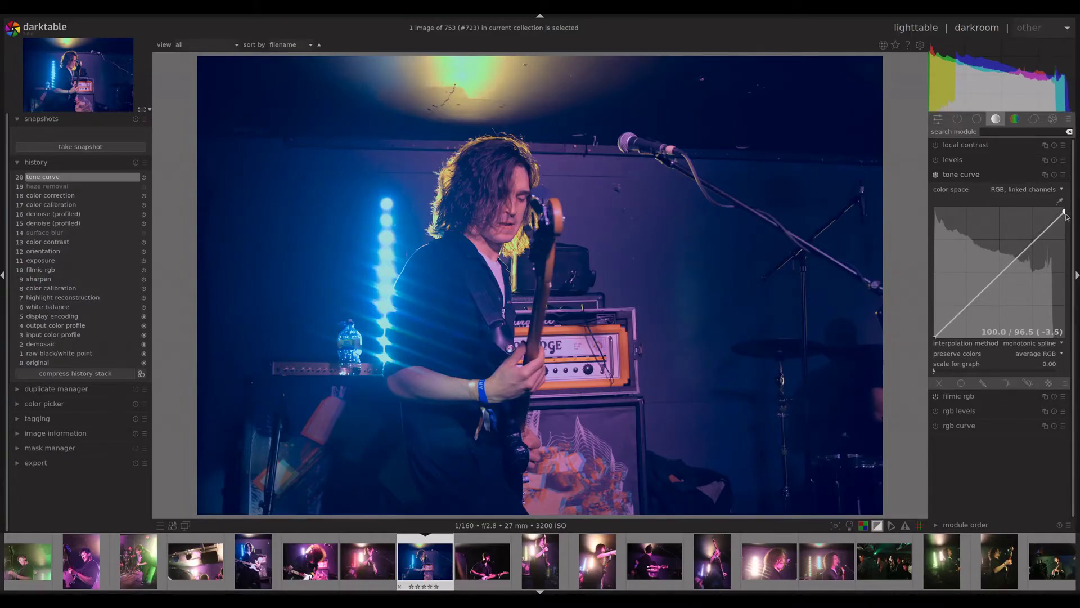
pyautogui.click(1045, 232)
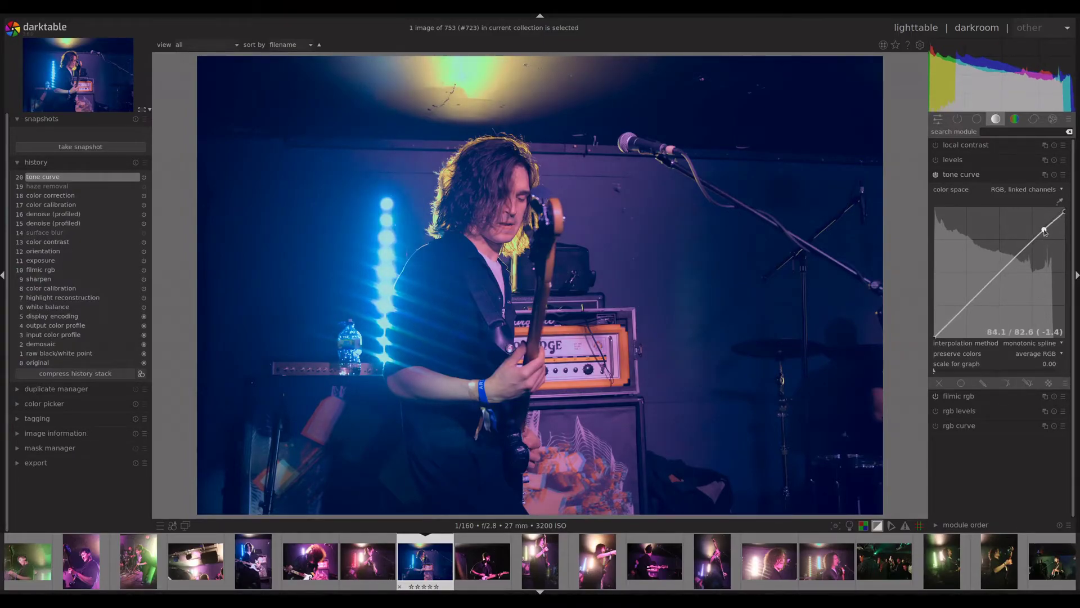
pyautogui.click(1005, 271)
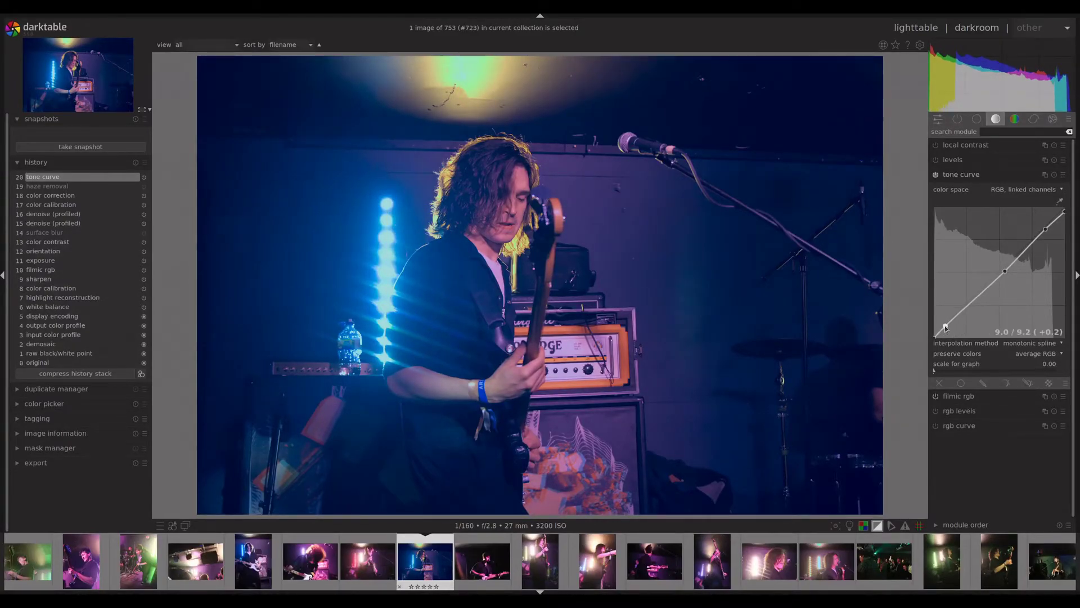
pyautogui.click(1004, 176)
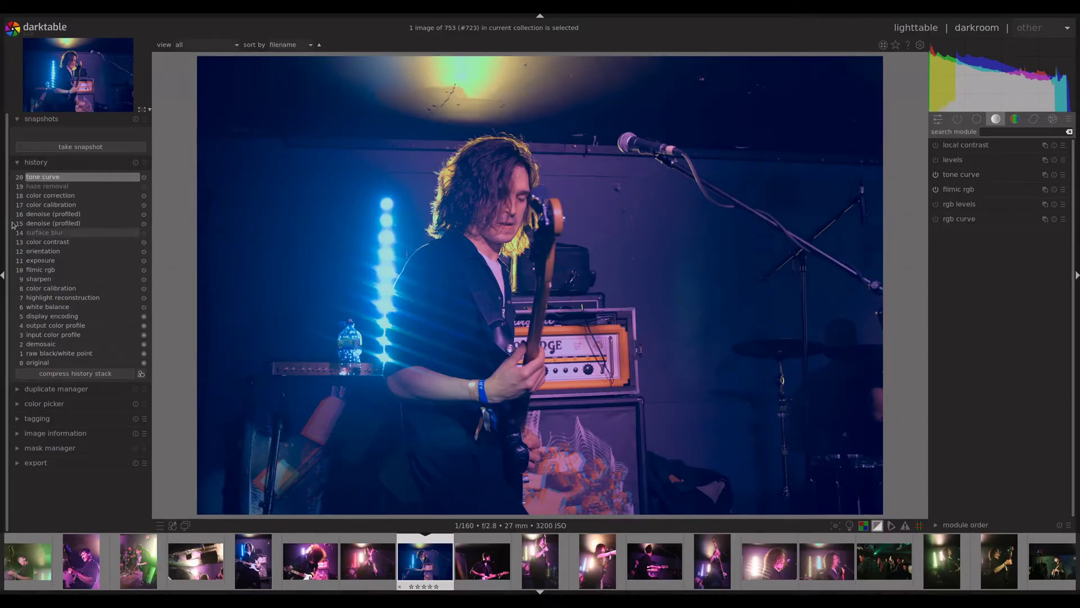
# - Compare history steps 18 and 20 to judge the tone curve, then disable the tone curve
pyautogui.click(50, 195)
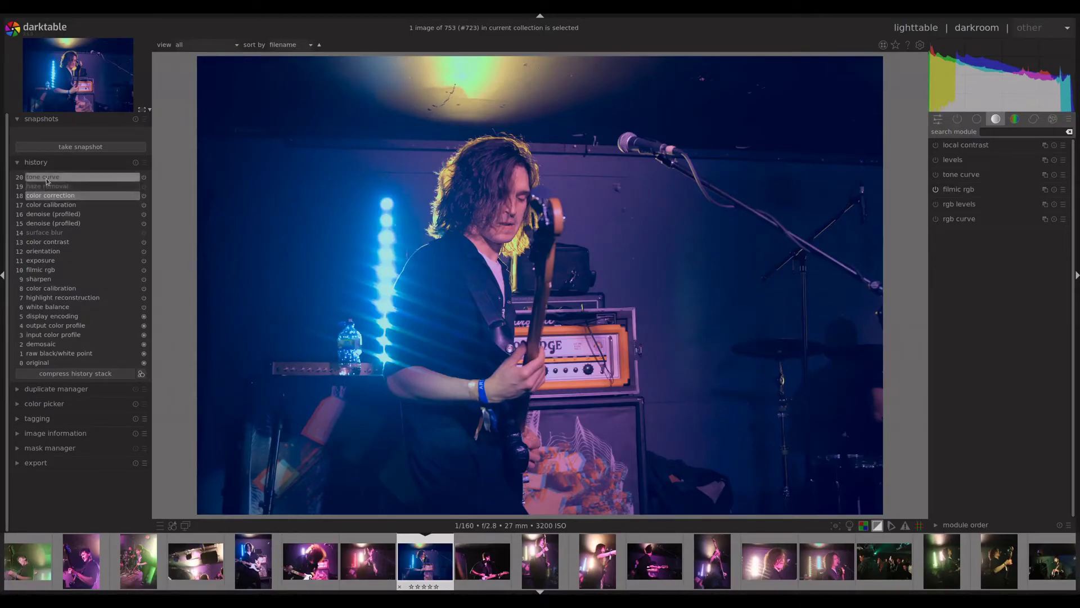
pyautogui.click(47, 178)
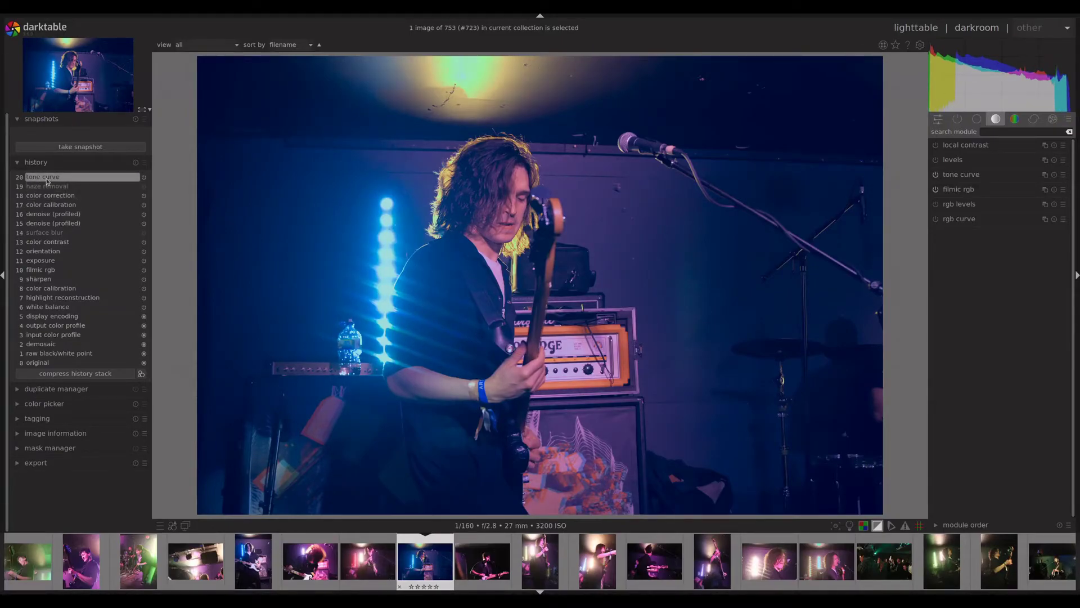
pyautogui.click(50, 195)
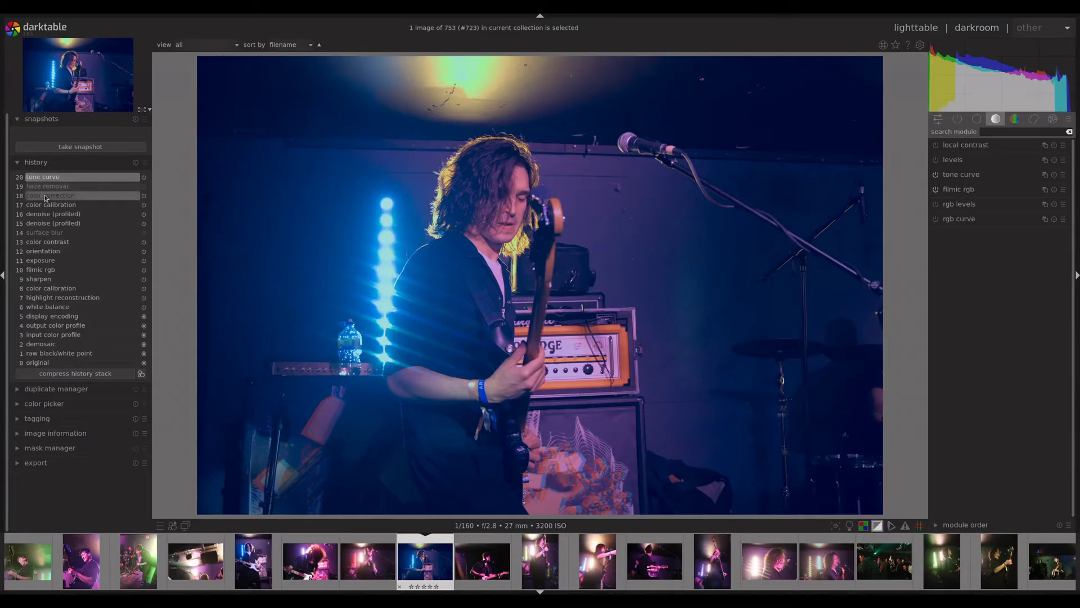
pyautogui.click(67, 176)
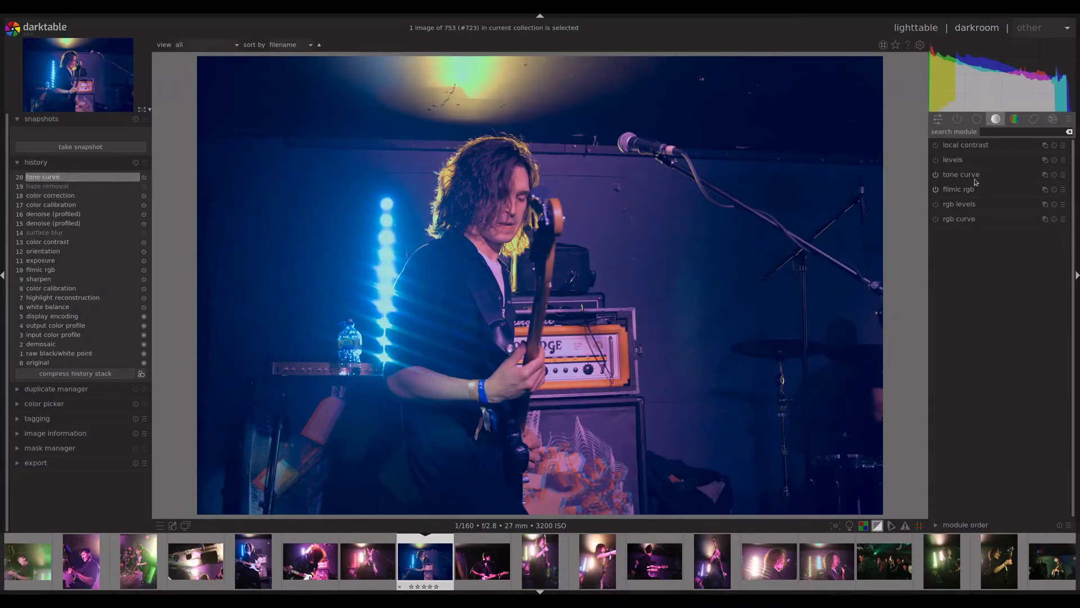
pyautogui.click(936, 175)
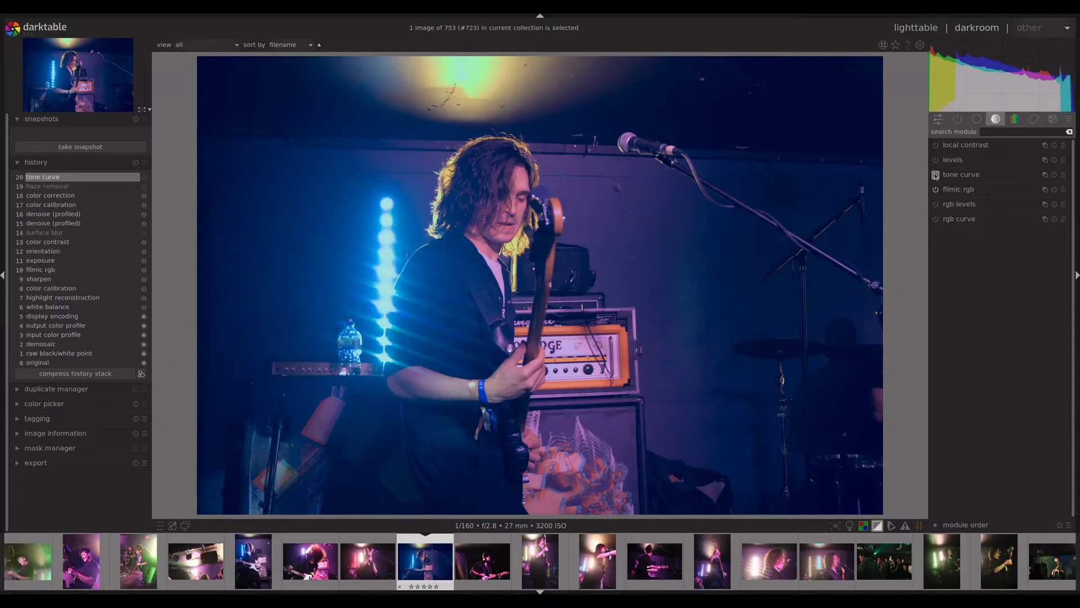
# - Enable local contrast with highlights at 42% and shadows at 44%
pyautogui.click(979, 149)
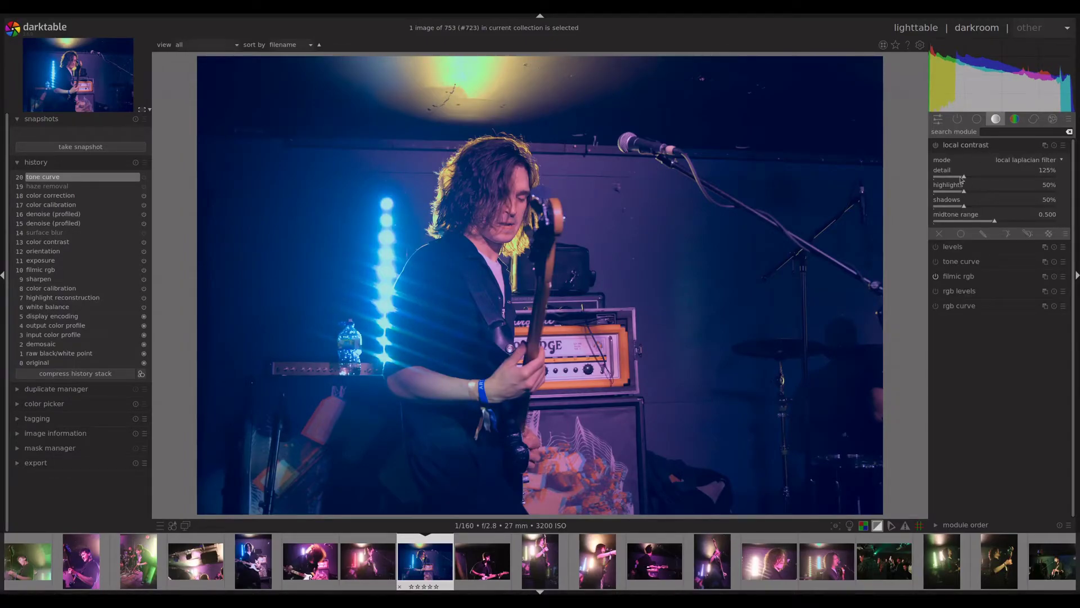
pyautogui.click(936, 145)
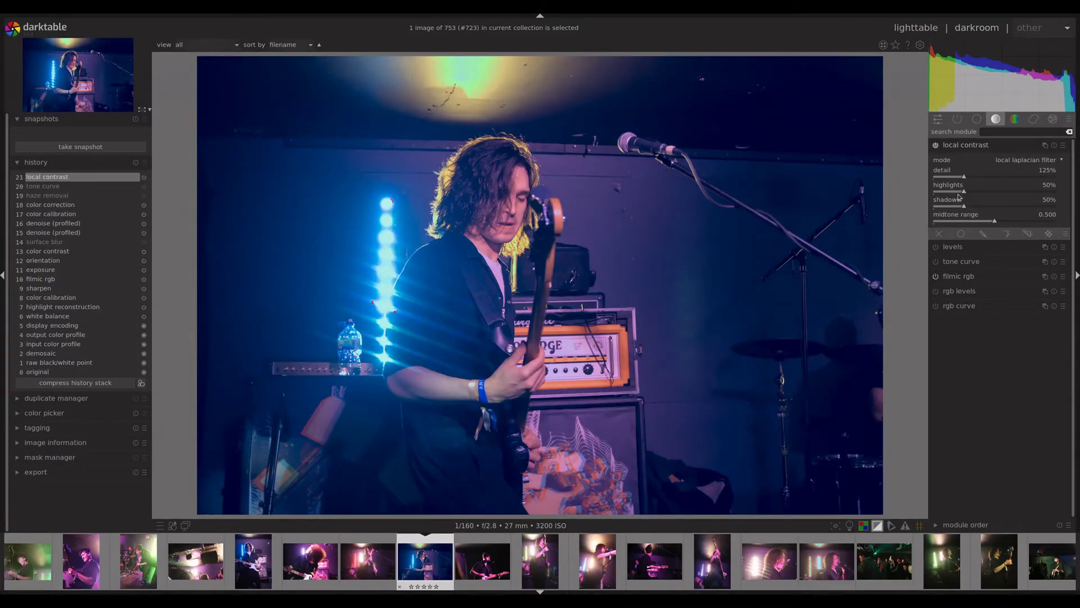
pyautogui.scroll(-3, 959, 204)
pyautogui.scroll(-3, 960, 204)
pyautogui.scroll(-3, 977, 194)
pyautogui.scroll(-5, 977, 193)
# - Compare the photo before and after local contrast, collapse it, and expand crop in the base group
pyautogui.click(51, 206)
pyautogui.click(47, 177)
pyautogui.click(1004, 147)
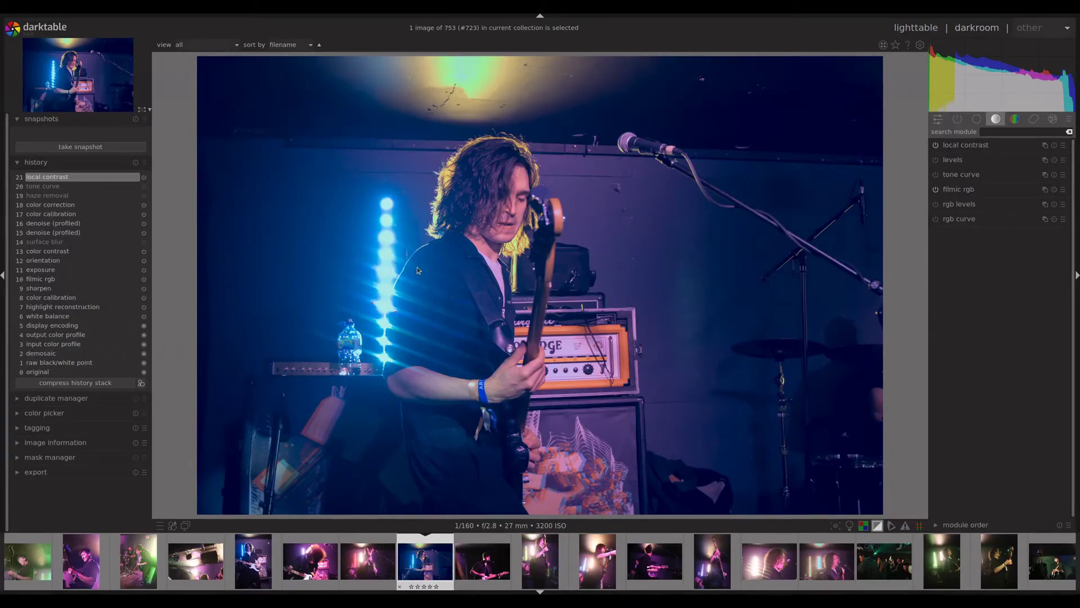
pyautogui.scroll(2, 417, 266)
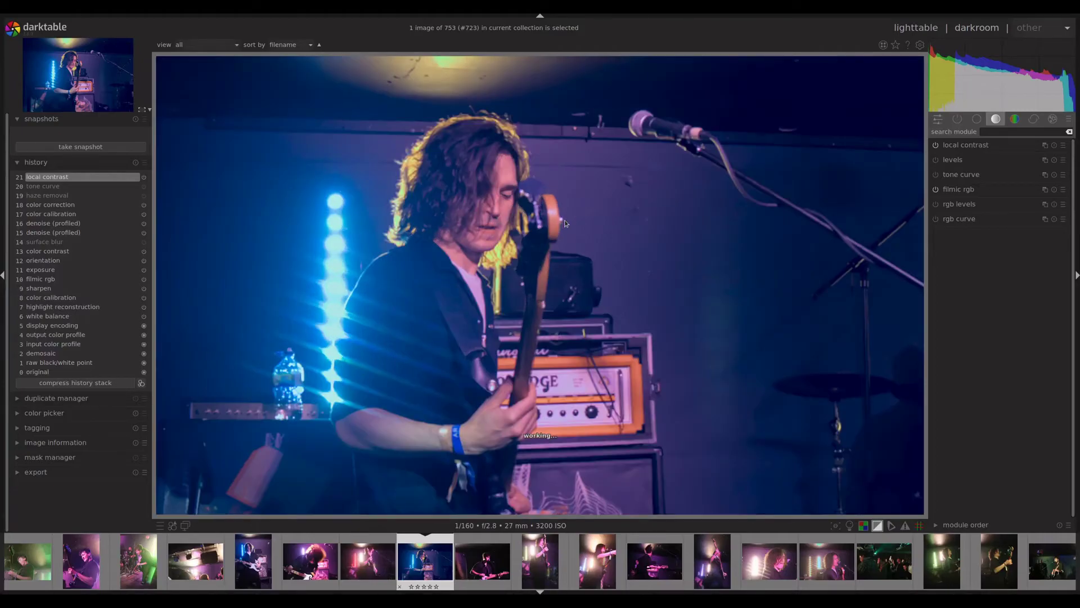
pyautogui.scroll(-2, 570, 227)
pyautogui.click(977, 119)
pyautogui.click(952, 219)
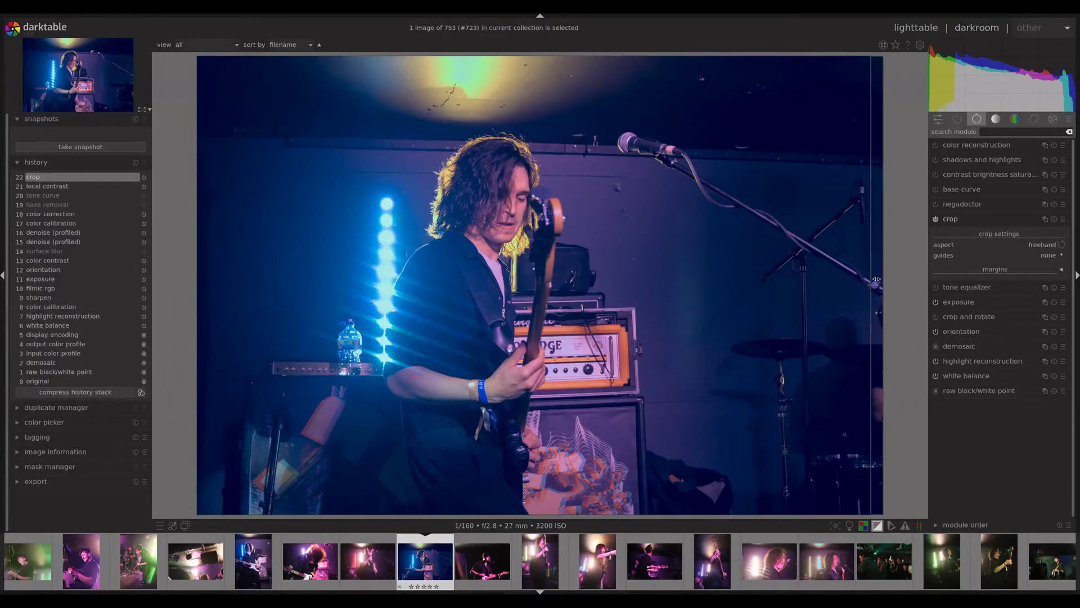
# - Pull the crop's right and left edges inward to a square around the guitarist and commit it
pyautogui.moveTo(869, 277); pyautogui.dragTo(749, 281)
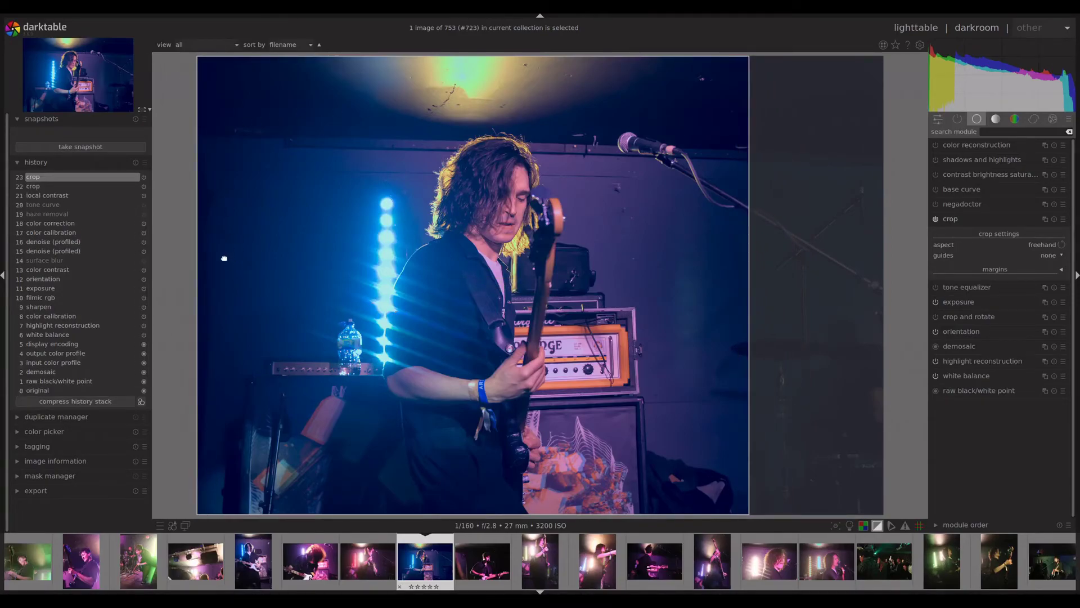
pyautogui.moveTo(203, 259); pyautogui.dragTo(245, 259)
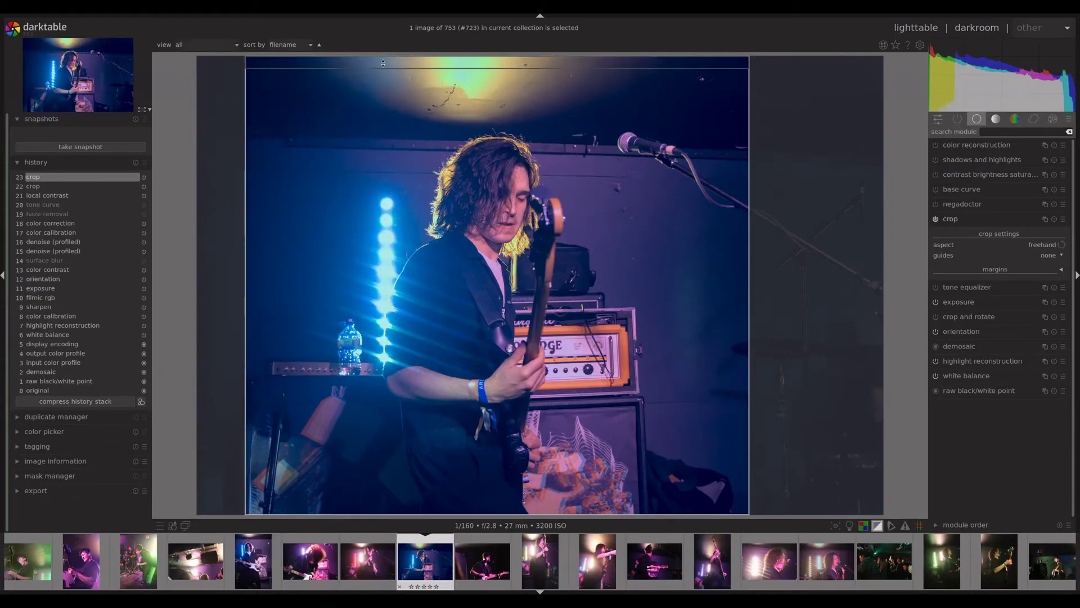
pyautogui.doubleClick(460, 242)
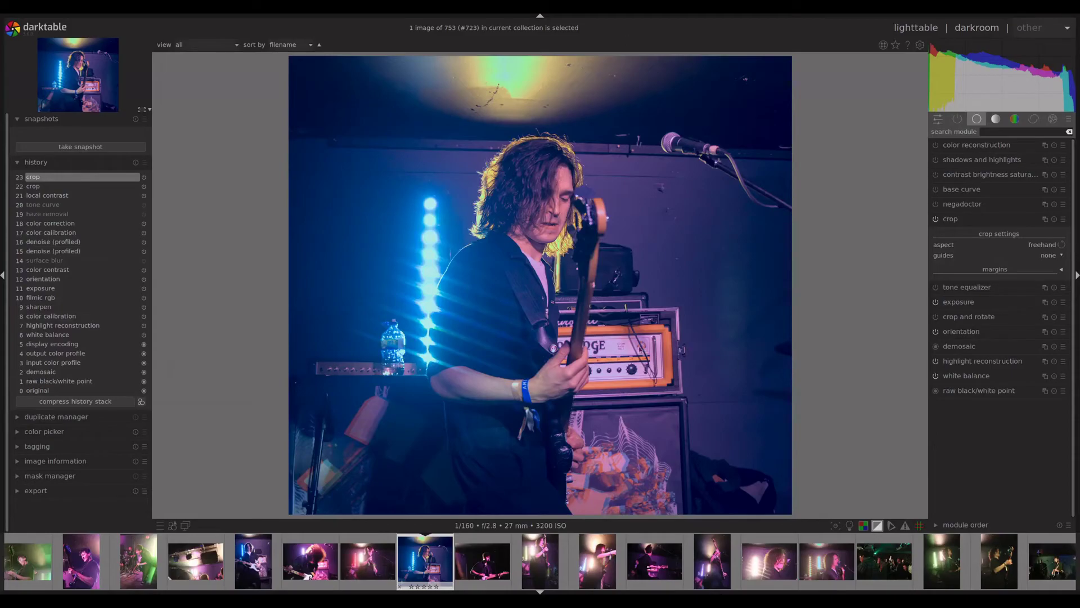
pyautogui.click(50, 279)
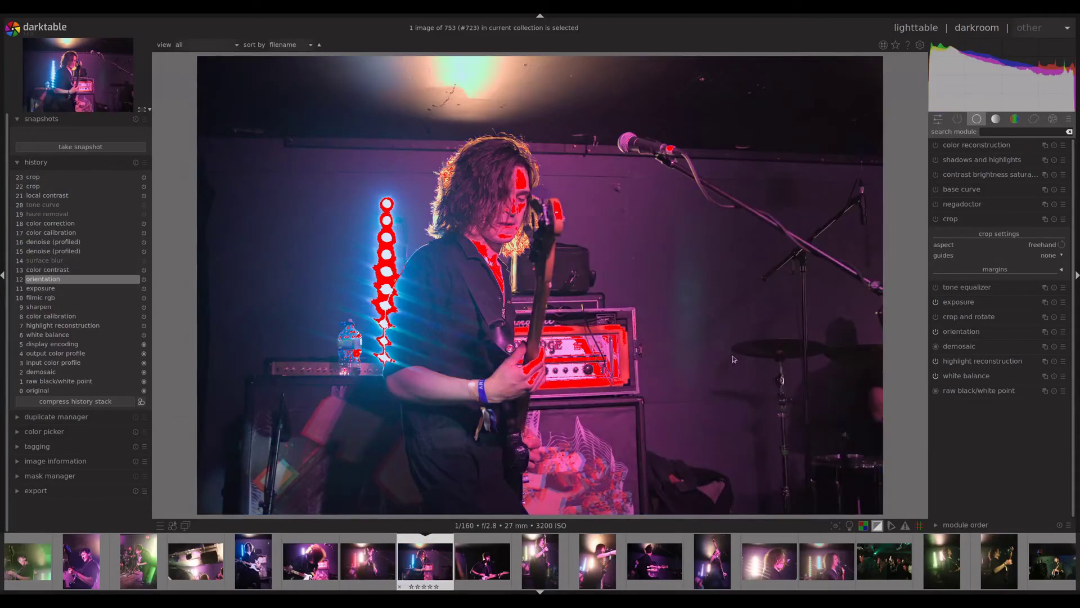
pyautogui.click(50, 177)
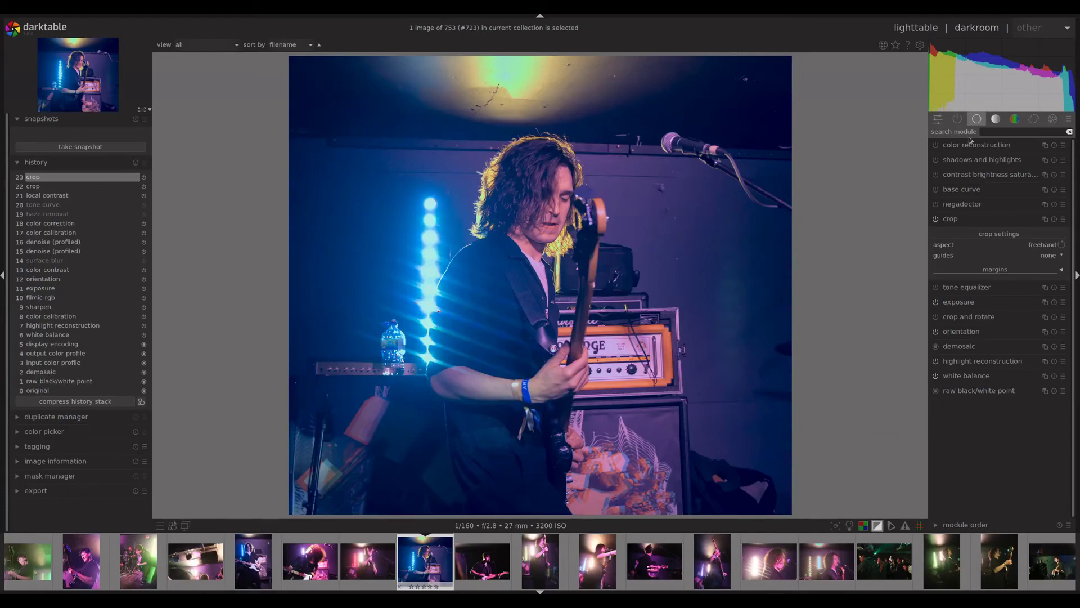
# - Apply the Classic Teal and Orange.cube lut 3D look, then disable and collapse it
pyautogui.click(1013, 120)
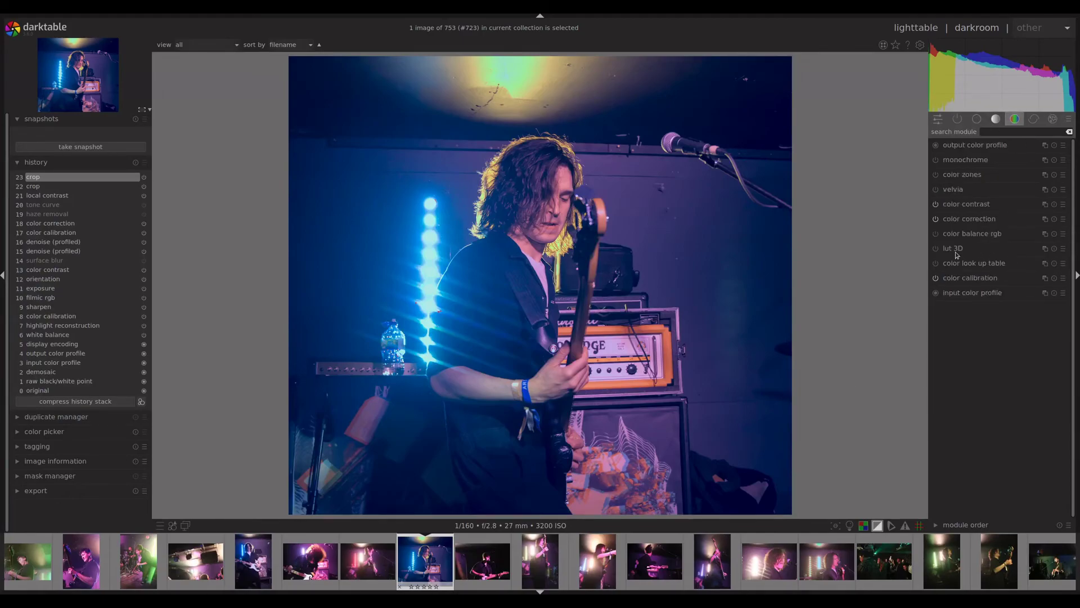
pyautogui.click(938, 248)
pyautogui.click(936, 248)
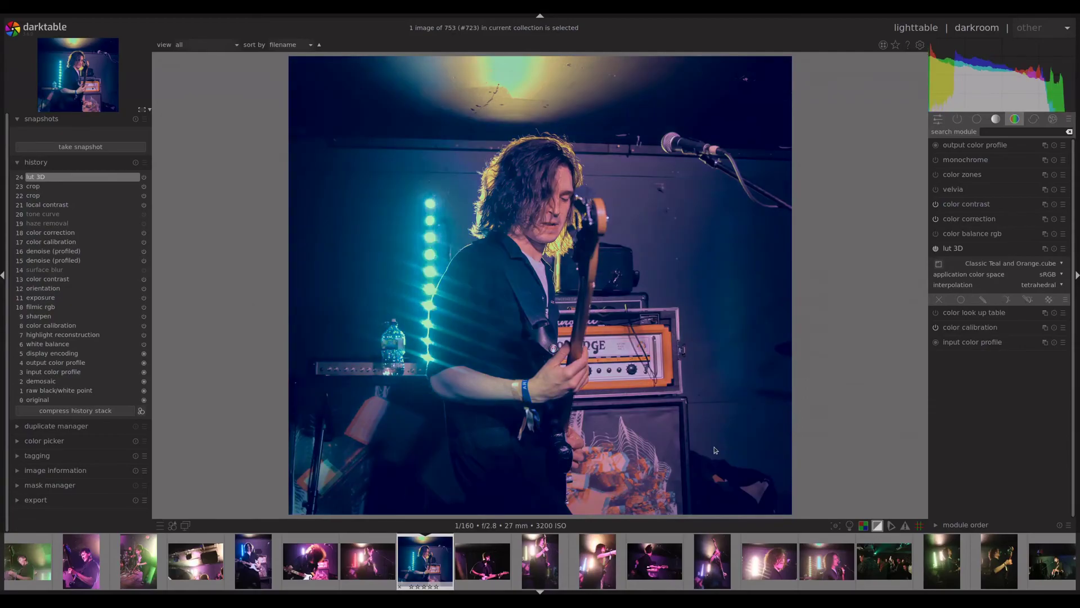
pyautogui.click(935, 249)
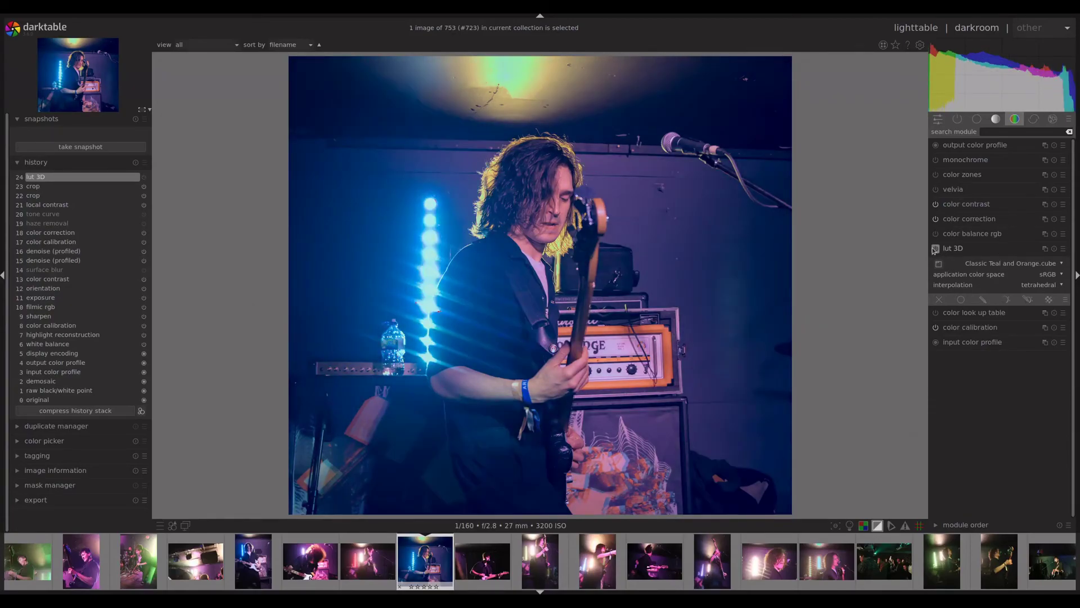
pyautogui.click(990, 250)
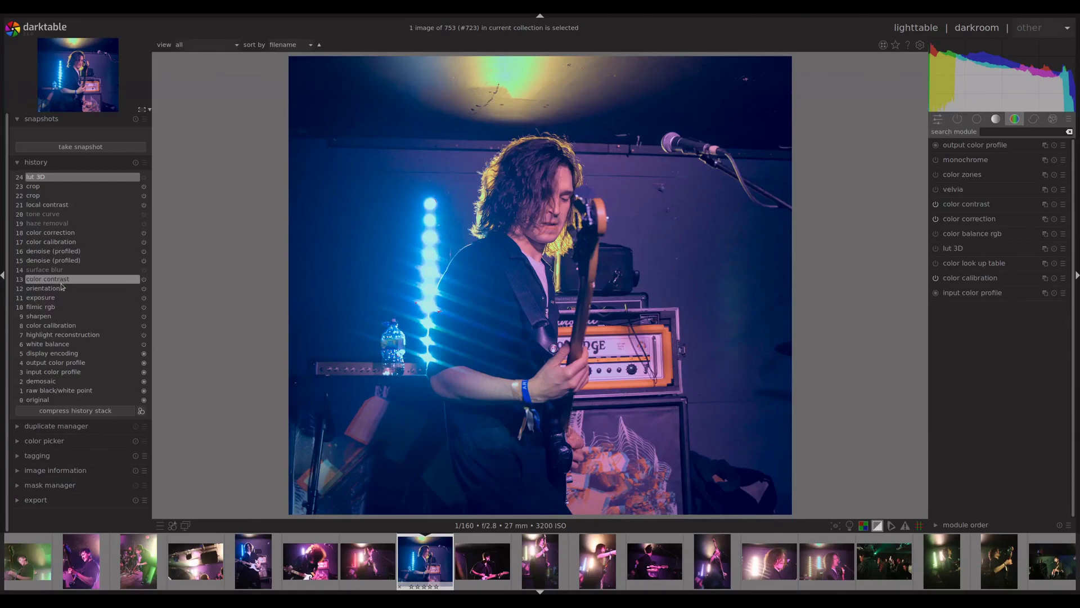
pyautogui.click(62, 289)
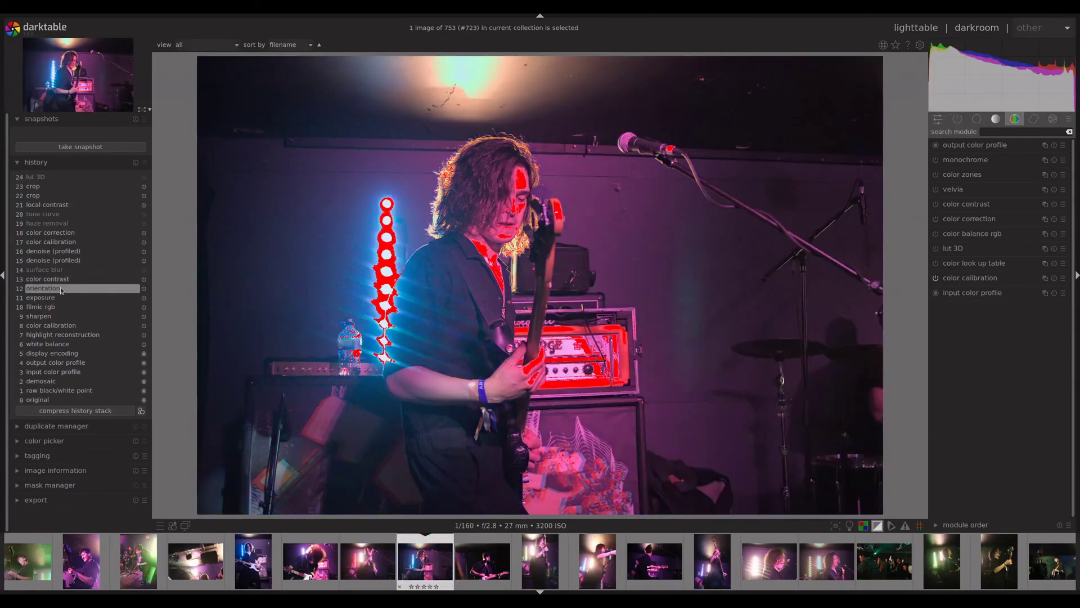
pyautogui.click(33, 188)
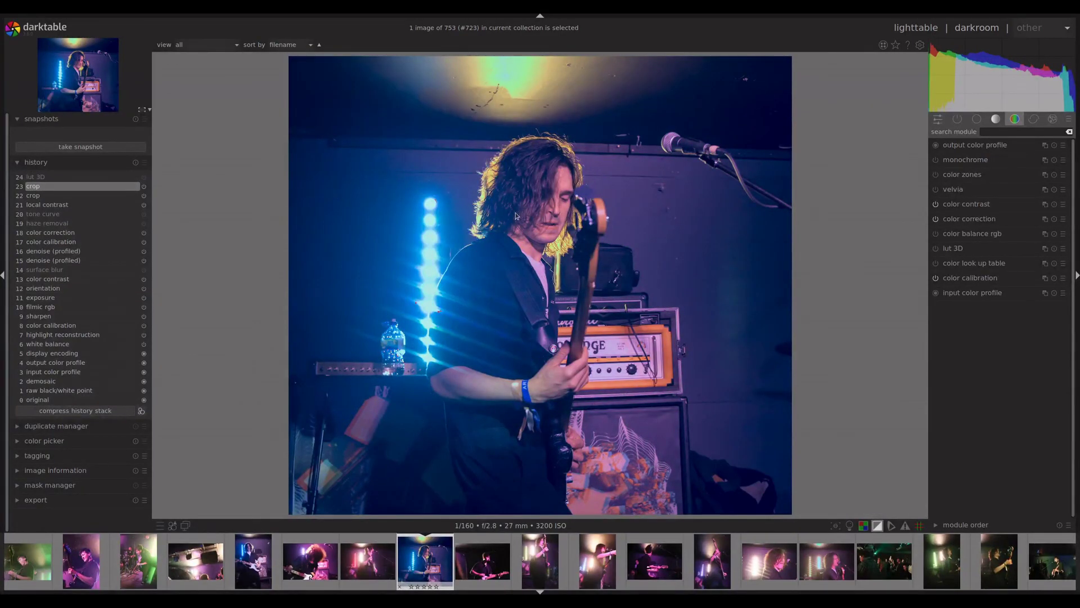